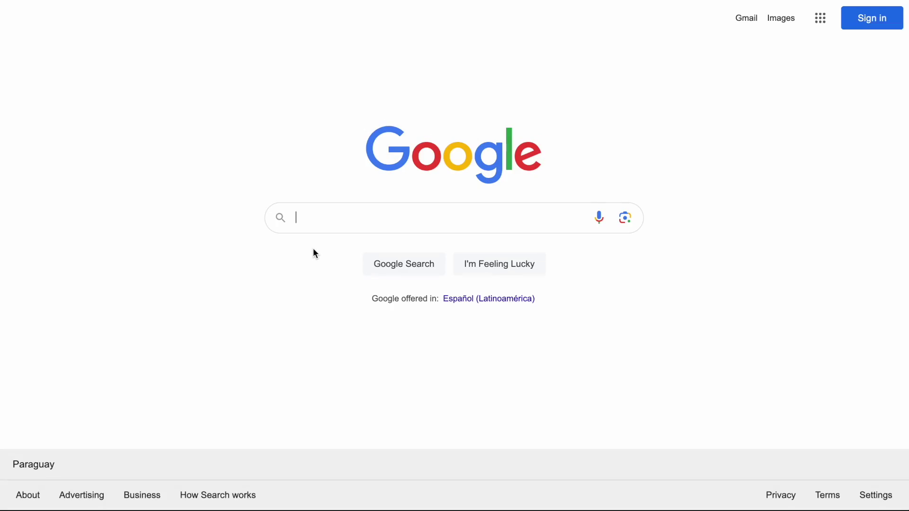
# Search Google for 'basketball shoes' using the autocomplete suggestion.
pyautogui.click(324, 224)
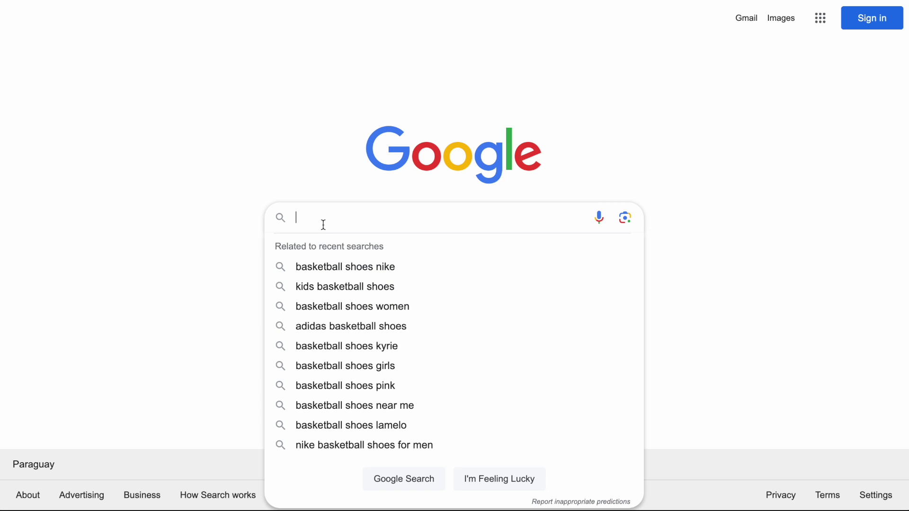
pyautogui.write('bas')
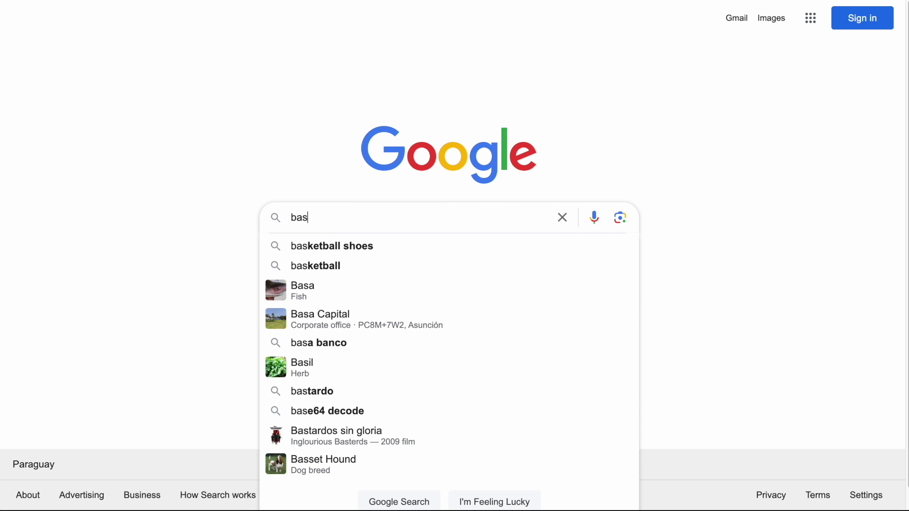
pyautogui.press('Down')
pyautogui.press('Return')
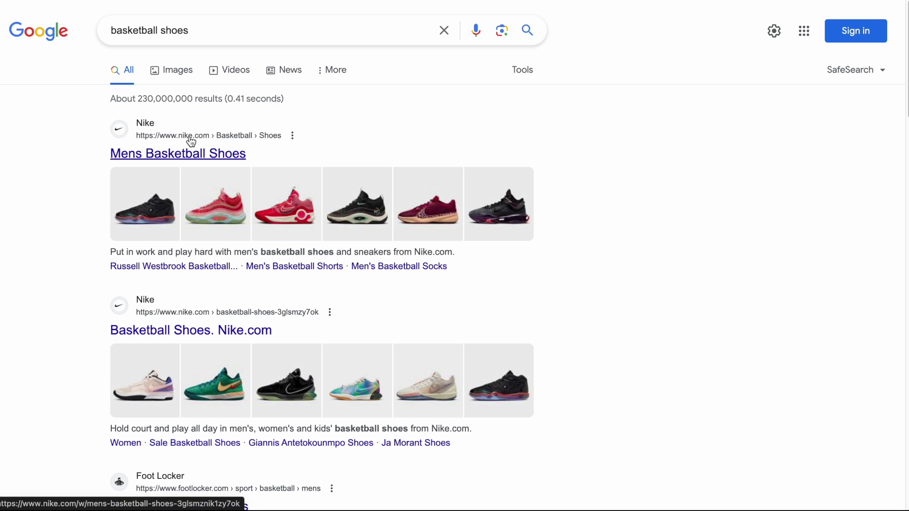
# Scroll through the basketball shoes store results.
pyautogui.scroll(-5, 191, 142)
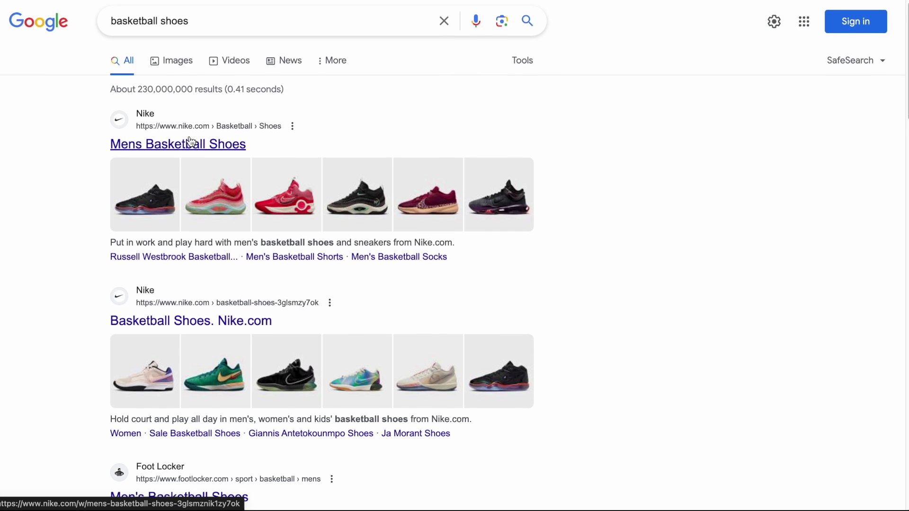
pyautogui.scroll(-7, 188, 240)
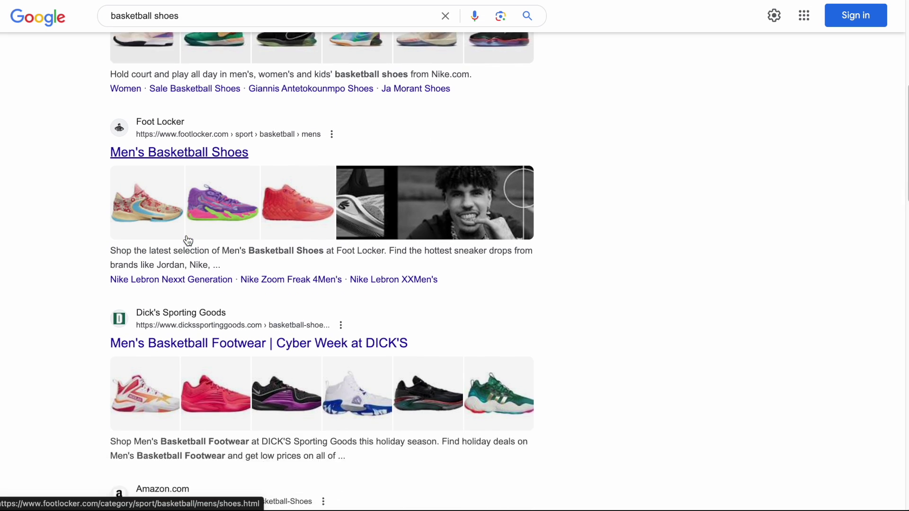
pyautogui.scroll(-1, 188, 240)
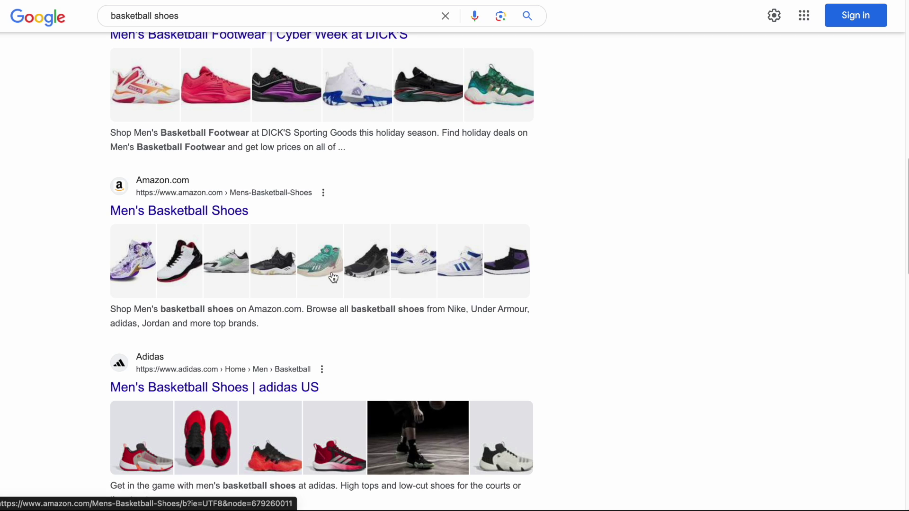
pyautogui.scroll(12, 263, 251)
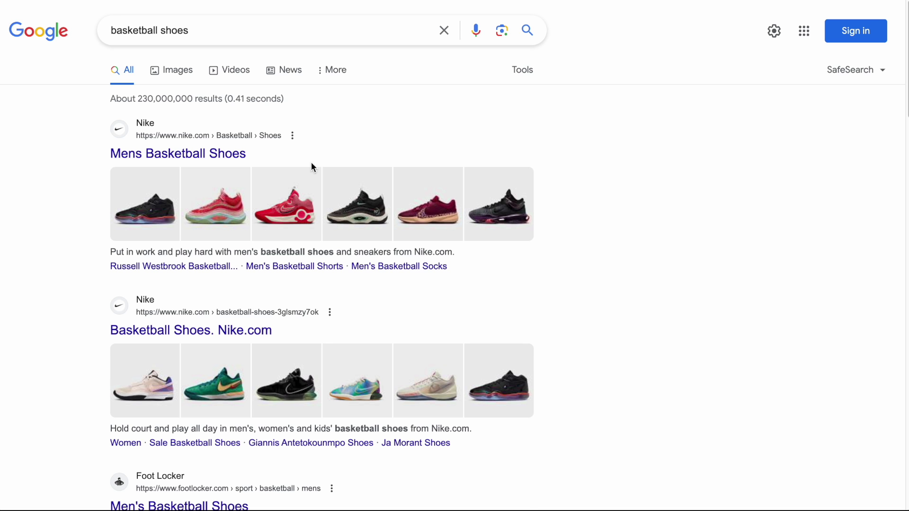
pyautogui.scroll(-3, 351, 237)
pyautogui.scroll(-4, 352, 238)
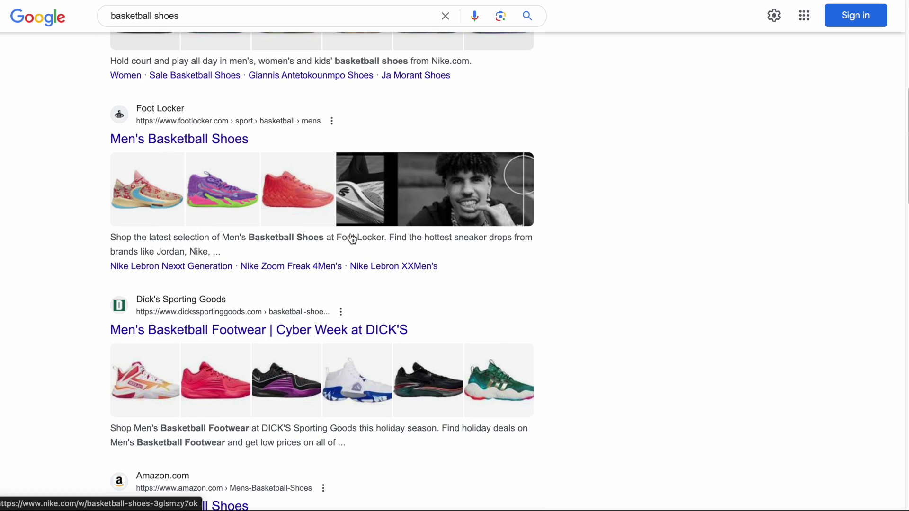
pyautogui.scroll(-1, 350, 234)
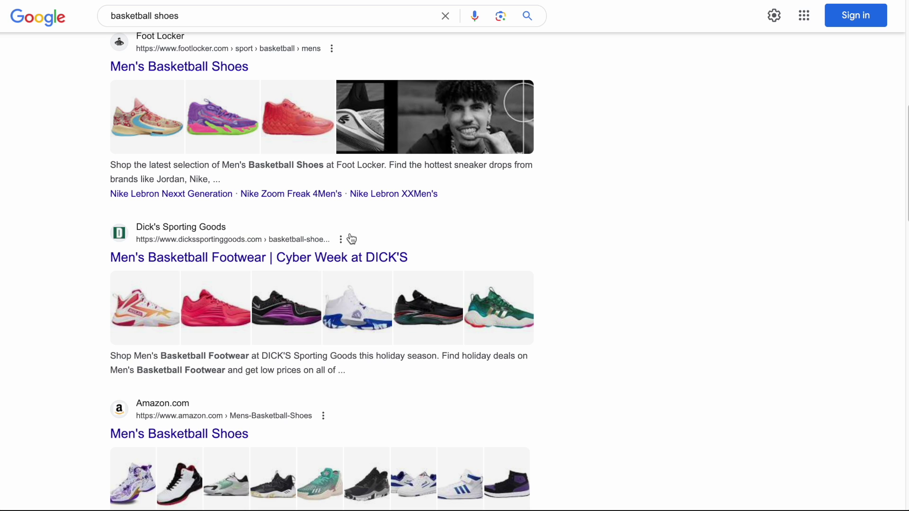
pyautogui.scroll(-2, 351, 239)
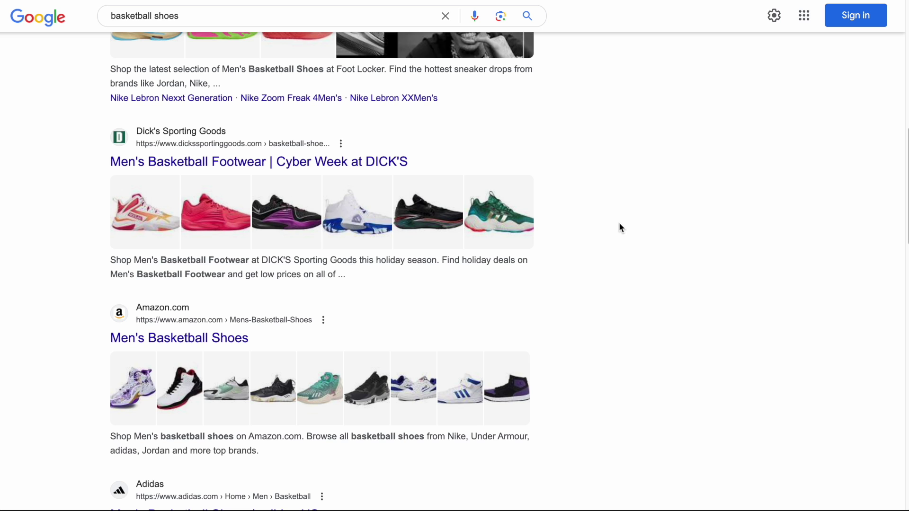
pyautogui.scroll(-5, 619, 224)
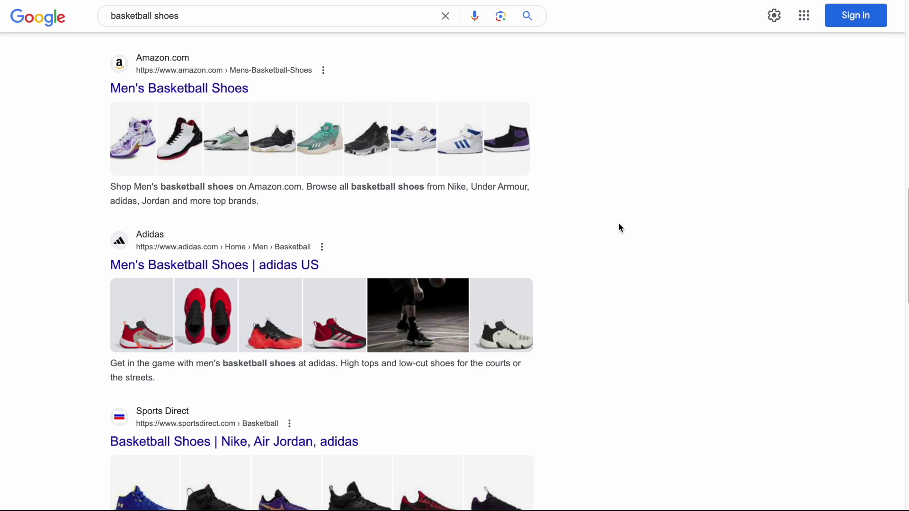
pyautogui.scroll(-5, 619, 223)
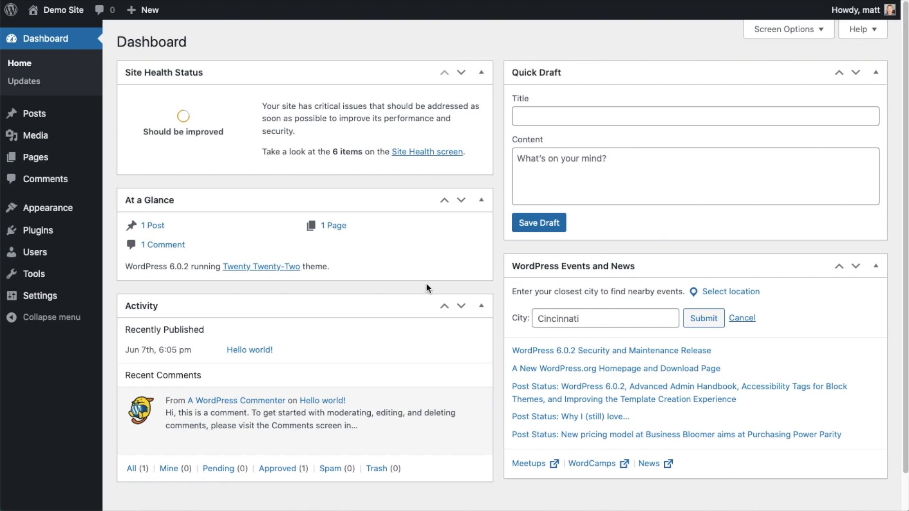
# Go to Plugins > Add New in the WordPress admin.
pyautogui.click(44, 237)
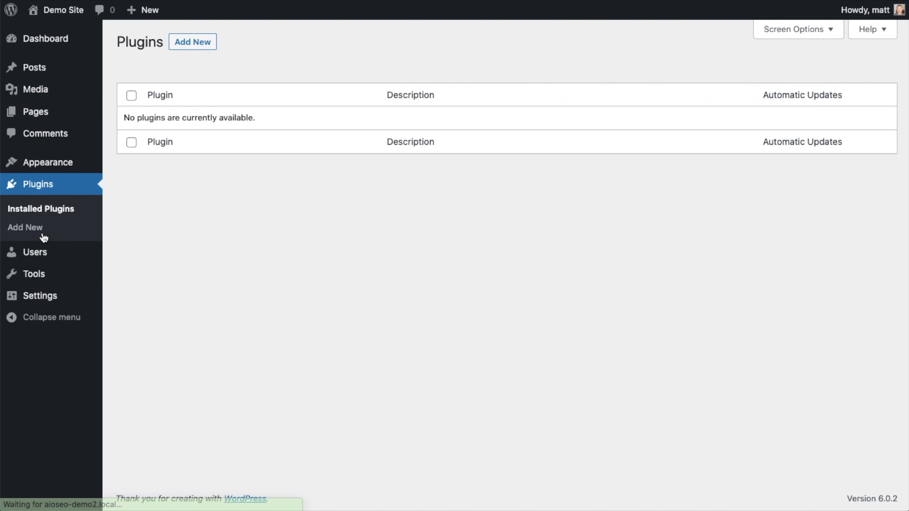
pyautogui.click(199, 46)
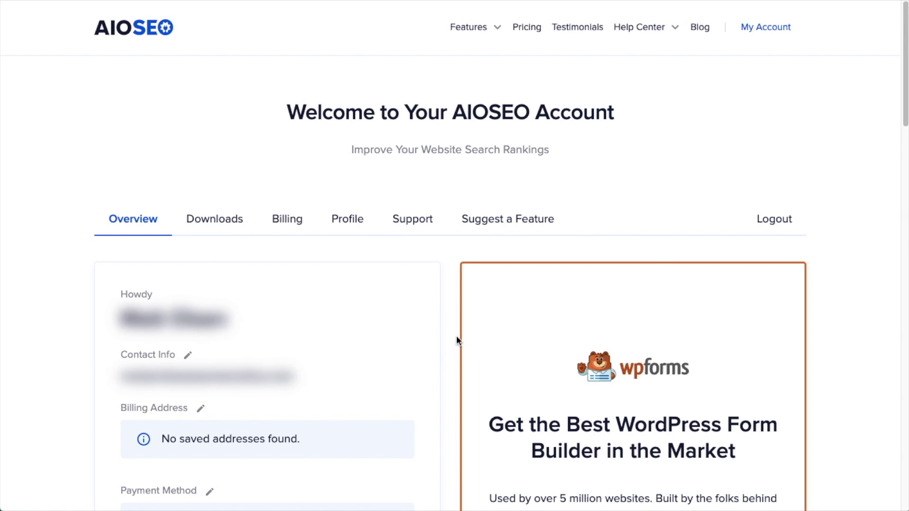
# Download the AIOSEO Pro plugin zip from the account's Downloads tab.
pyautogui.click(228, 223)
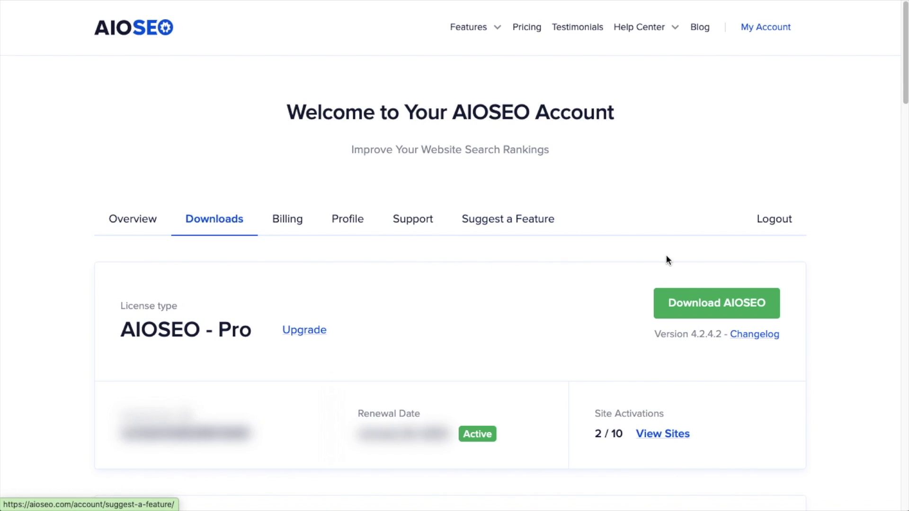
pyautogui.click(693, 306)
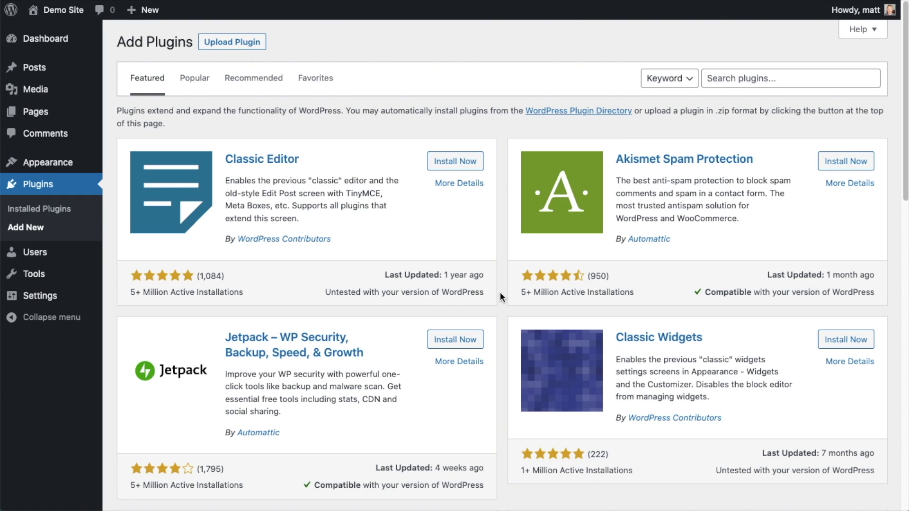
# Upload aioseo-pro-v4.2.4.2.zip as a new plugin, install it, and activate it.
pyautogui.click(242, 41)
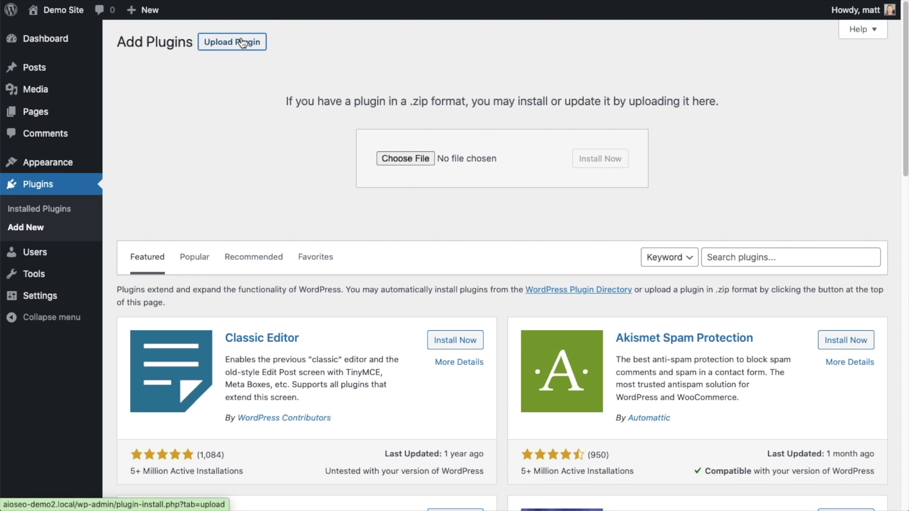
pyautogui.click(407, 159)
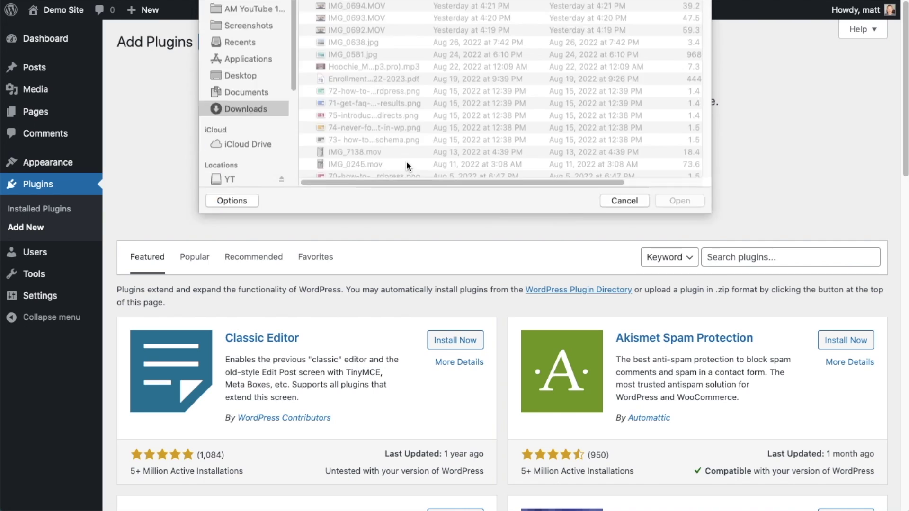
pyautogui.doubleClick(365, 45)
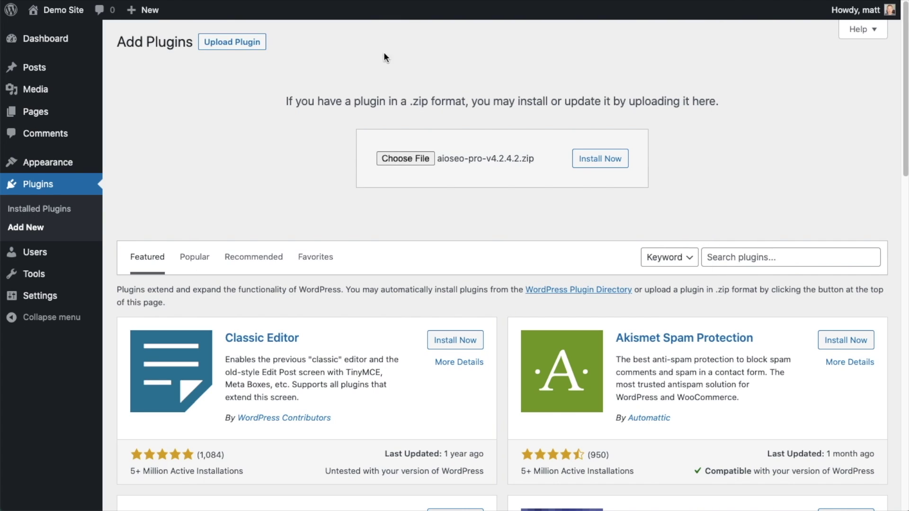
pyautogui.click(589, 166)
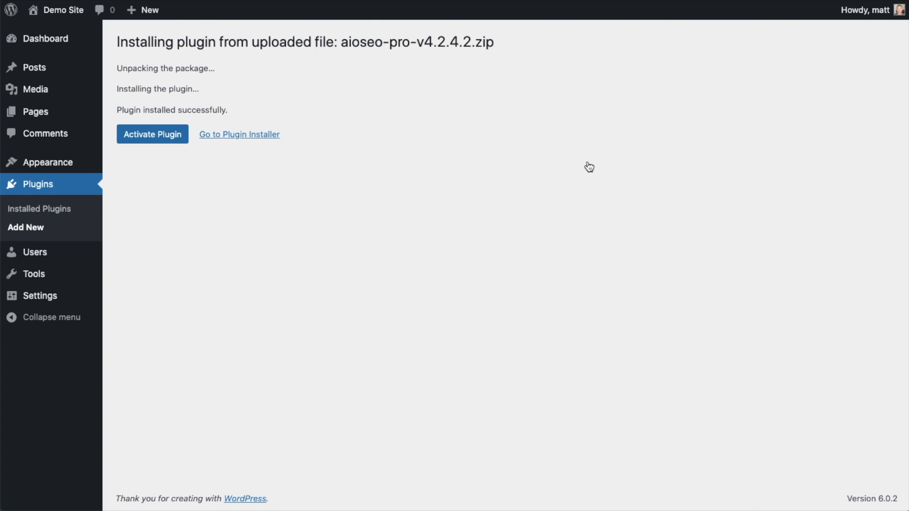
pyautogui.click(147, 135)
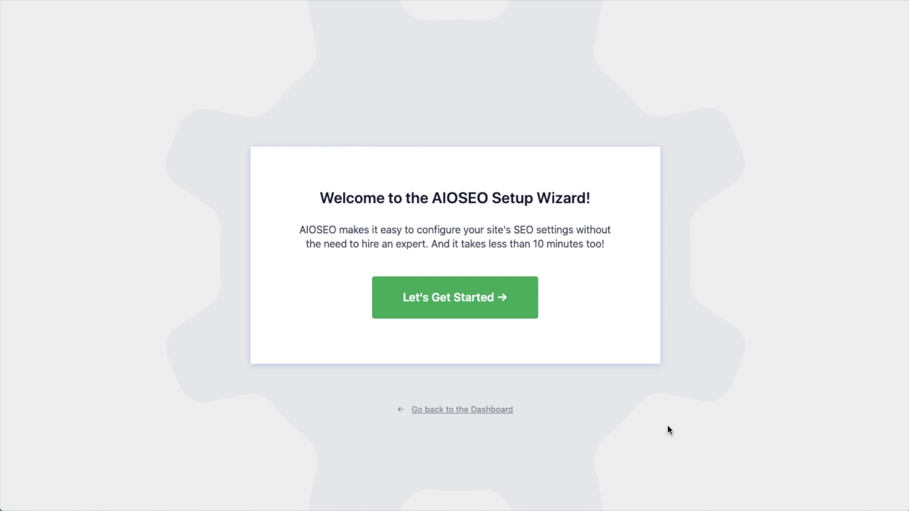
# Skip the AIOSEO Setup Wizard and return to the Dashboard.
pyautogui.click(461, 414)
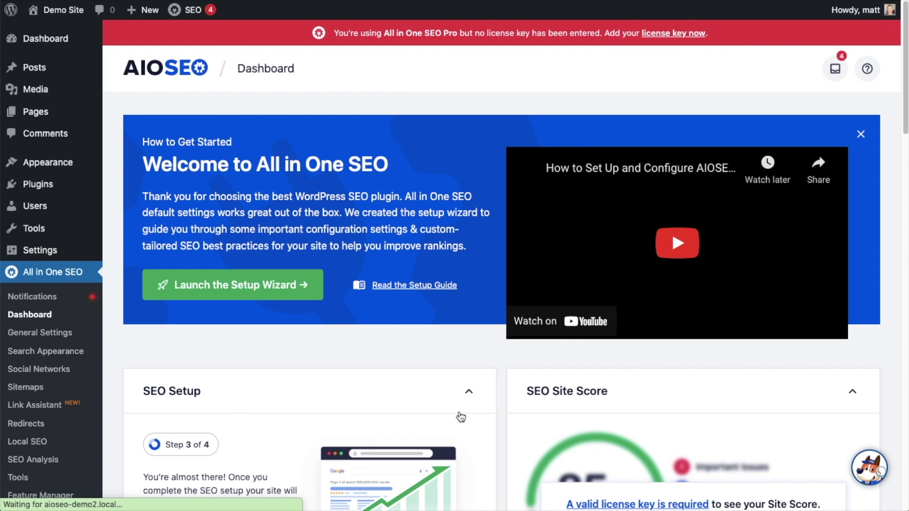
# Follow the dashboard's 'A valid license key is required' notice to the account Downloads page.
pyautogui.scroll(-4, 501, 243)
pyautogui.scroll(-3, 501, 239)
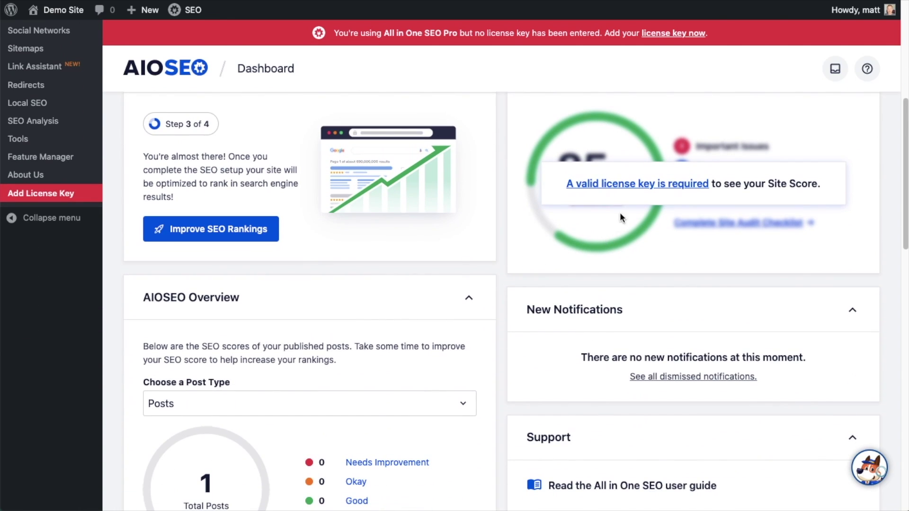
pyautogui.click(625, 185)
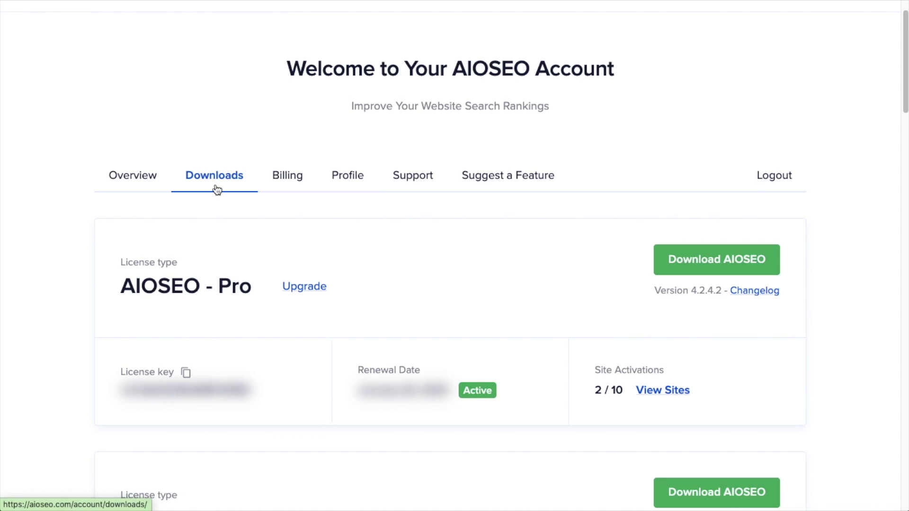
# Copy the AIOSEO Pro license key from the account Downloads tab.
pyautogui.click(186, 374)
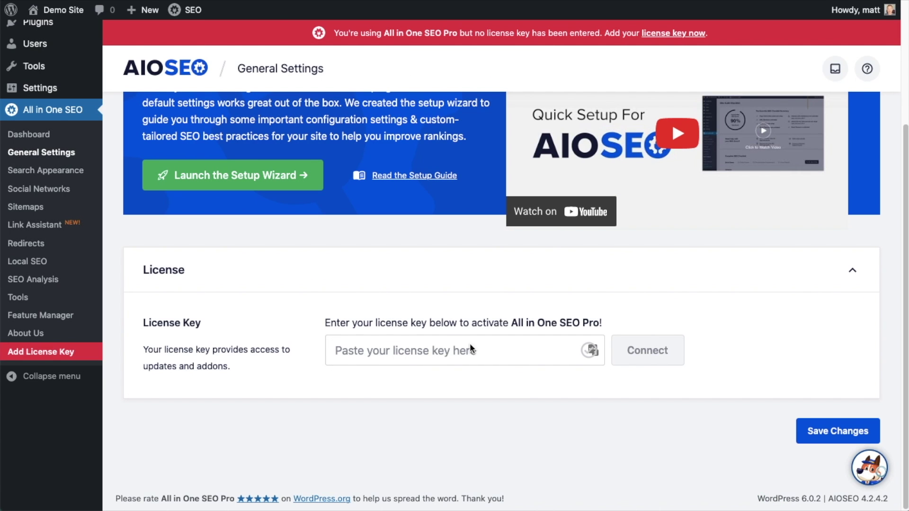
# Paste and connect the license key, save General Settings, and return to the Dashboard.
pyautogui.click(411, 350)
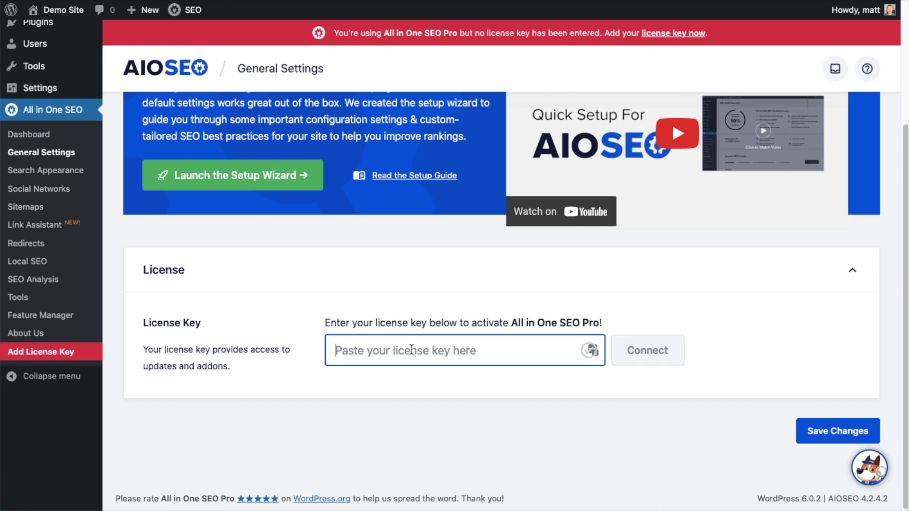
pyautogui.hotkey('ctrl', 'v')
pyautogui.click(654, 350)
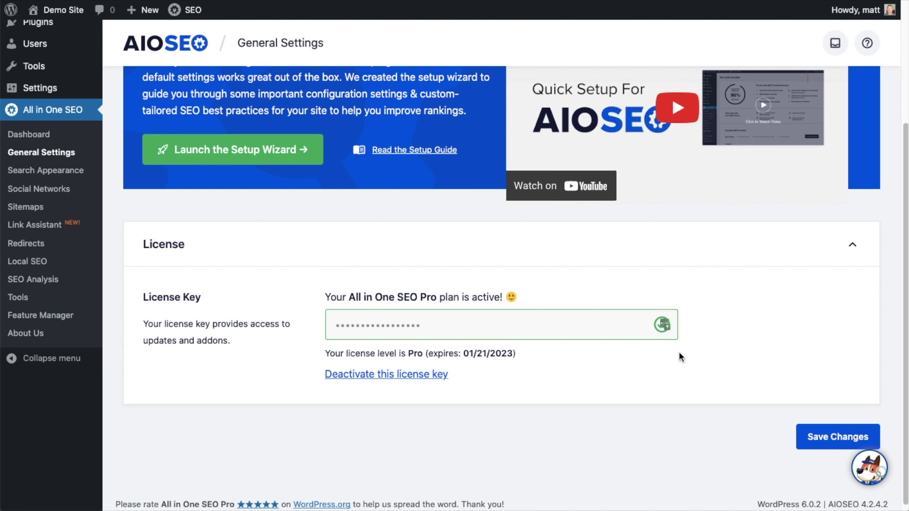
pyautogui.click(842, 436)
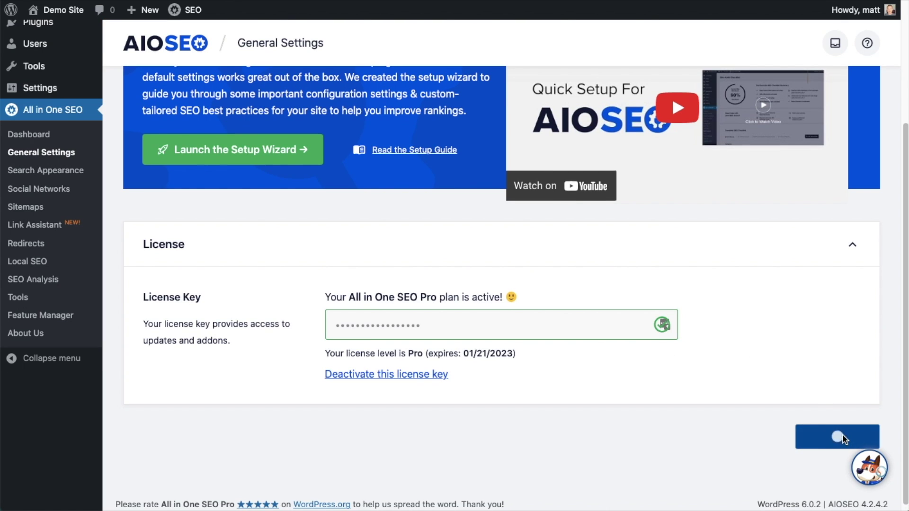
pyautogui.scroll(4, 824, 441)
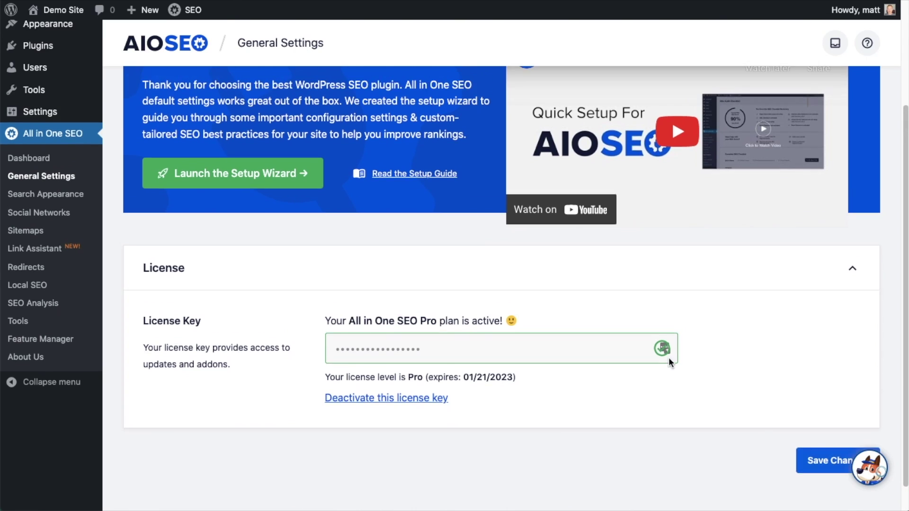
pyautogui.click(51, 45)
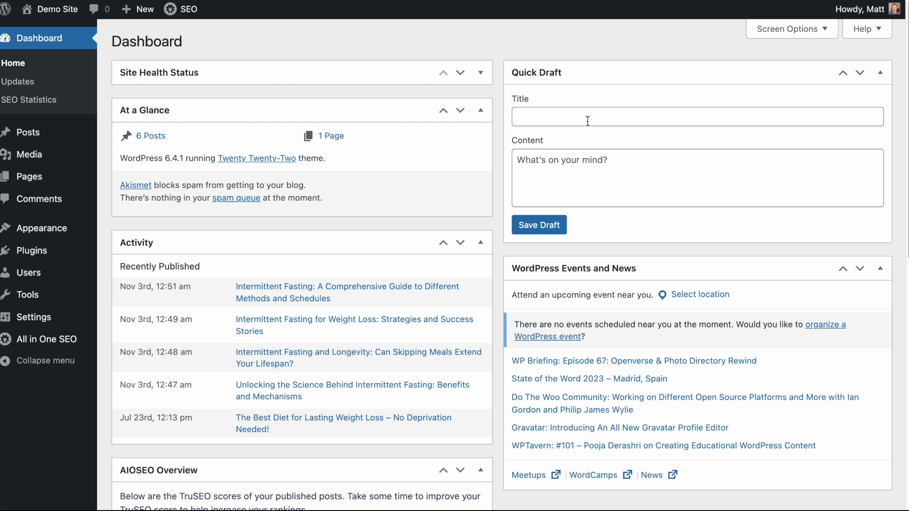
# Open the Posts list and inspect the index-status icons in the AIOSEO Details column.
pyautogui.click(23, 136)
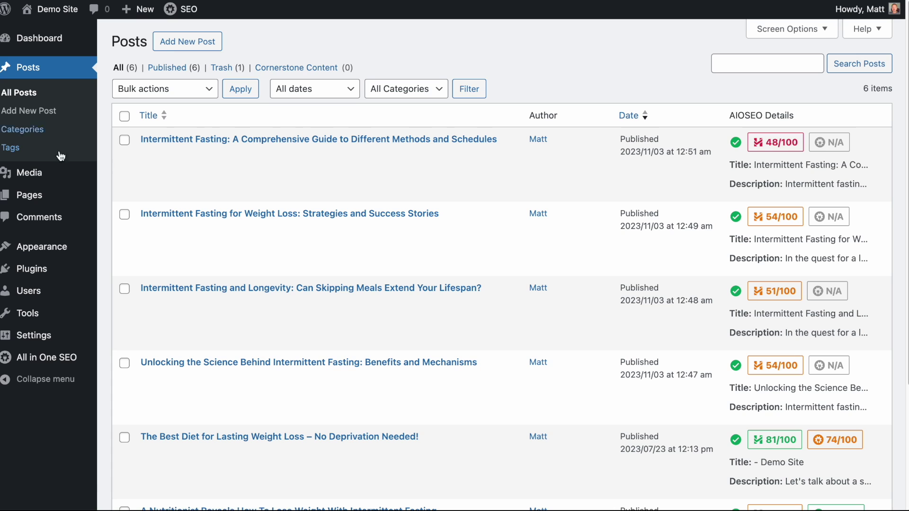
pyautogui.scroll(-2, 342, 217)
pyautogui.scroll(-2, 342, 217)
pyautogui.scroll(4, 341, 215)
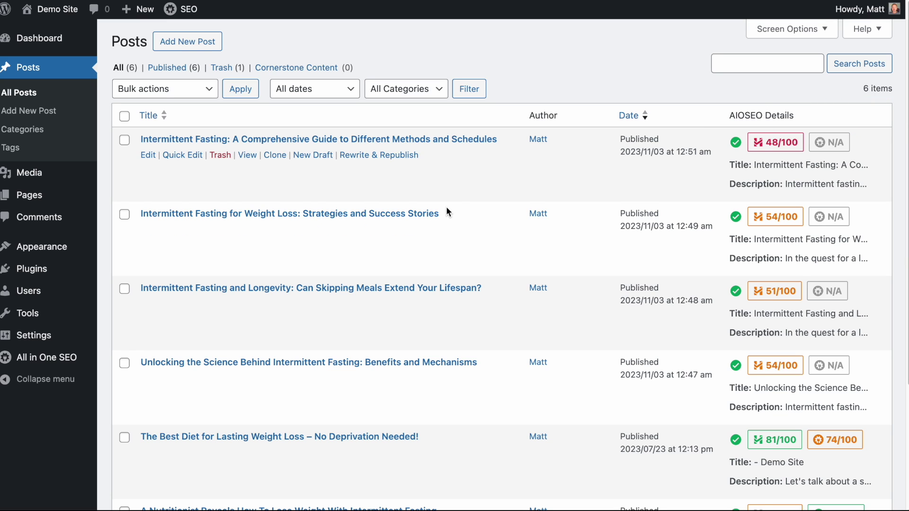
pyautogui.scroll(-5, 446, 207)
pyautogui.scroll(4, 445, 214)
pyautogui.scroll(1, 446, 218)
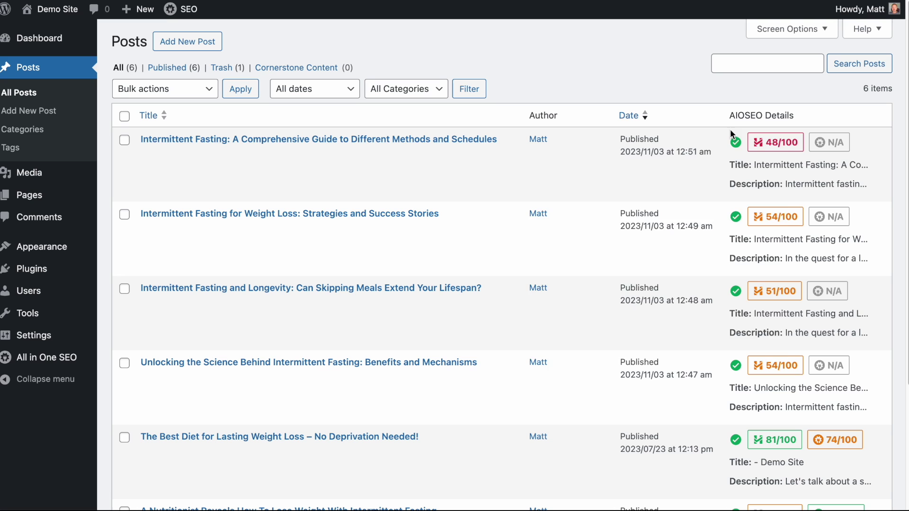
pyautogui.moveTo(737, 144)
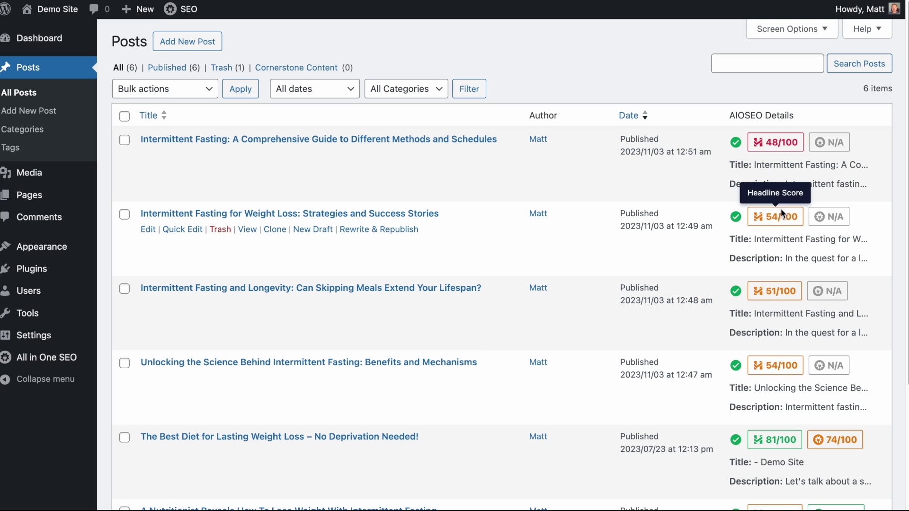
pyautogui.scroll(-5, 678, 203)
pyautogui.scroll(5, 678, 203)
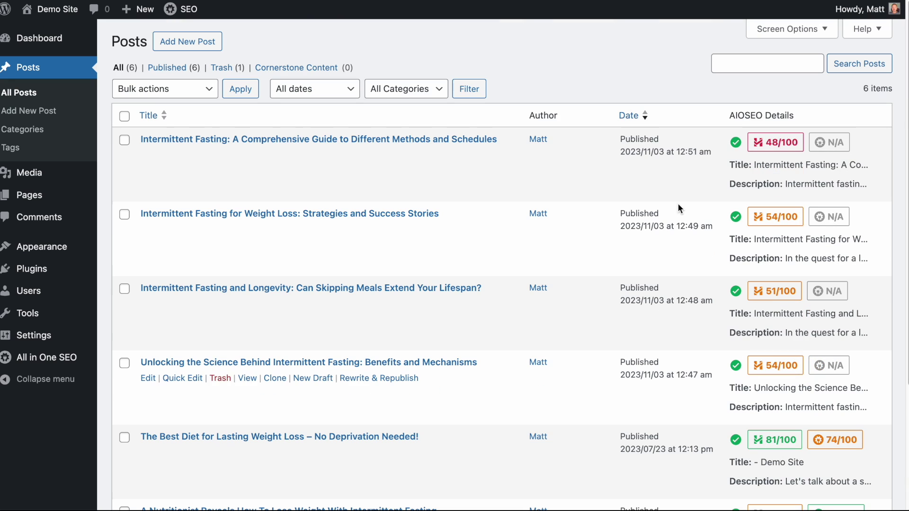
pyautogui.moveTo(742, 216)
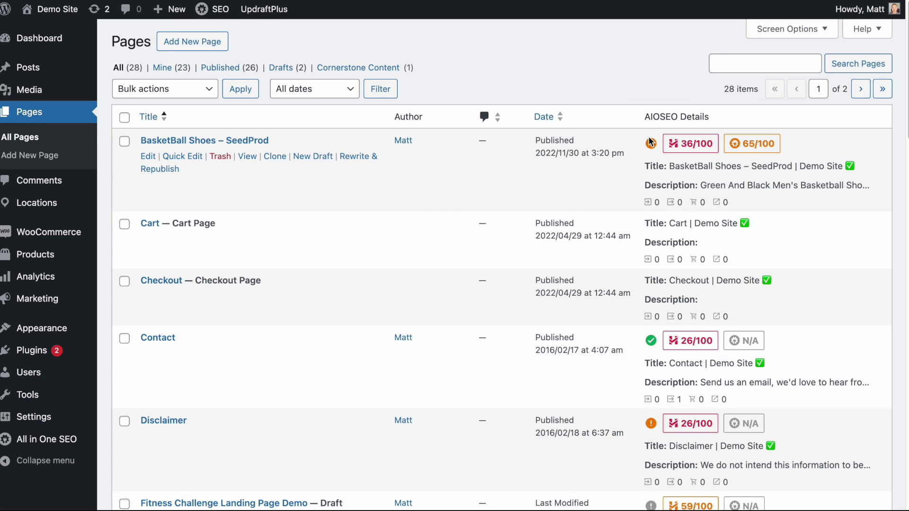
pyautogui.moveTo(652, 144)
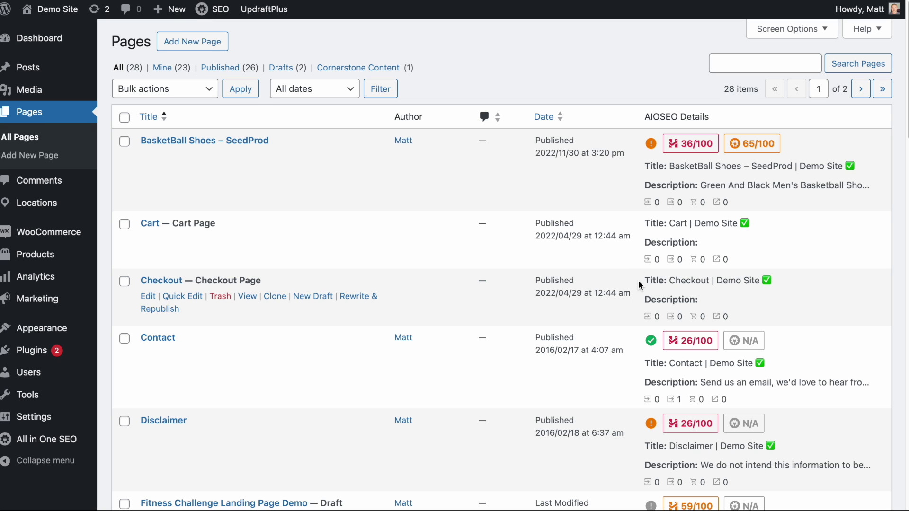
pyautogui.scroll(-3, 642, 268)
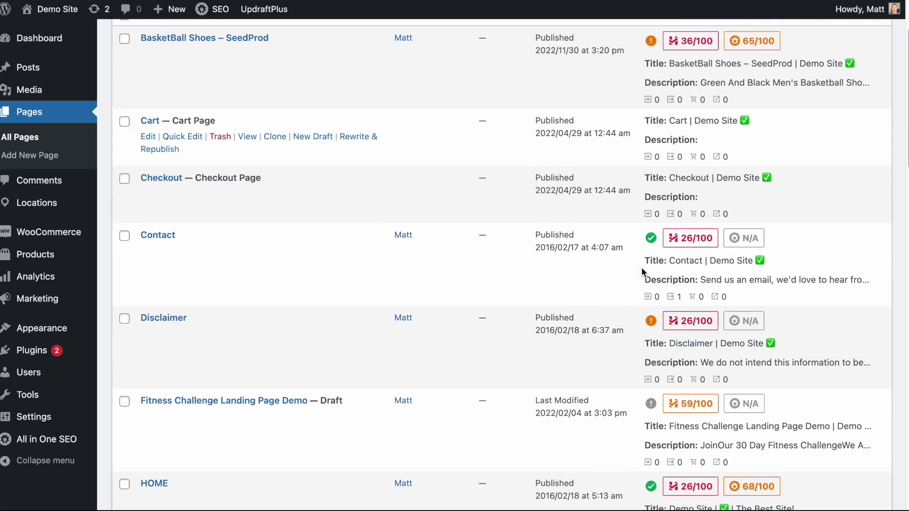
pyautogui.scroll(3, 641, 268)
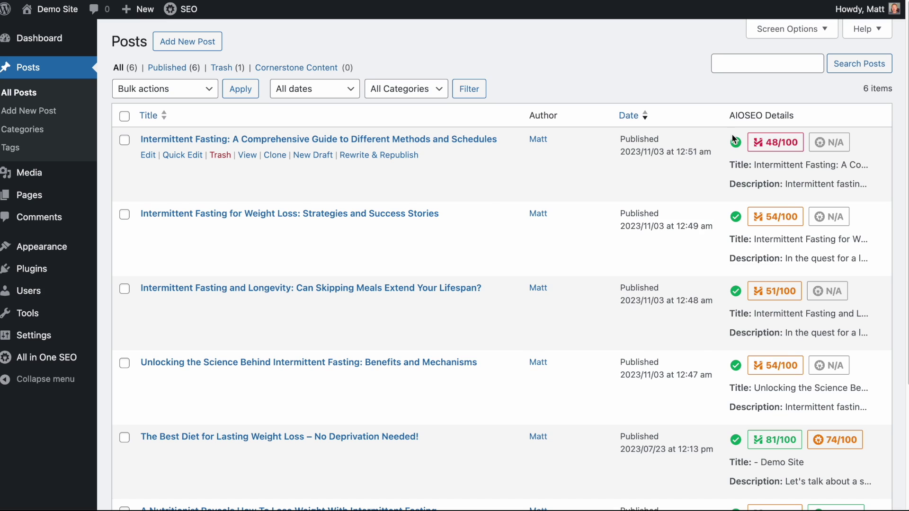
pyautogui.moveTo(735, 144)
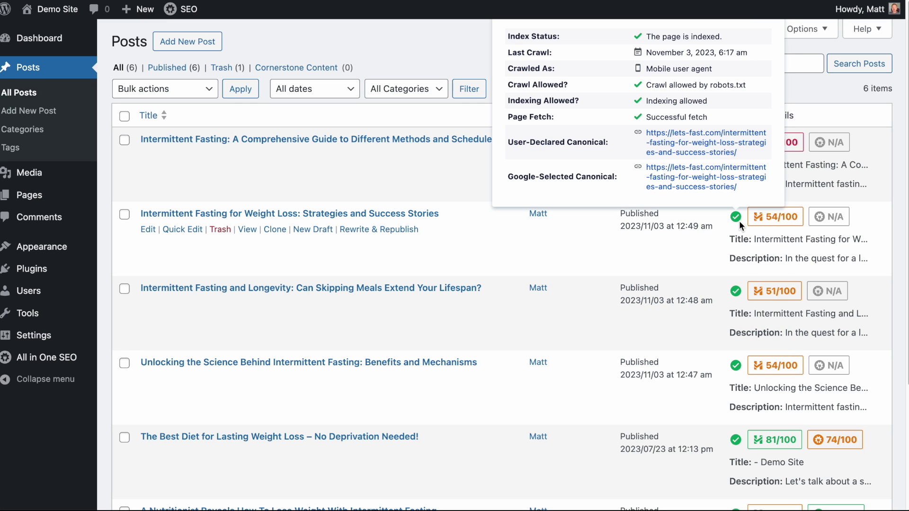
pyautogui.moveTo(738, 290)
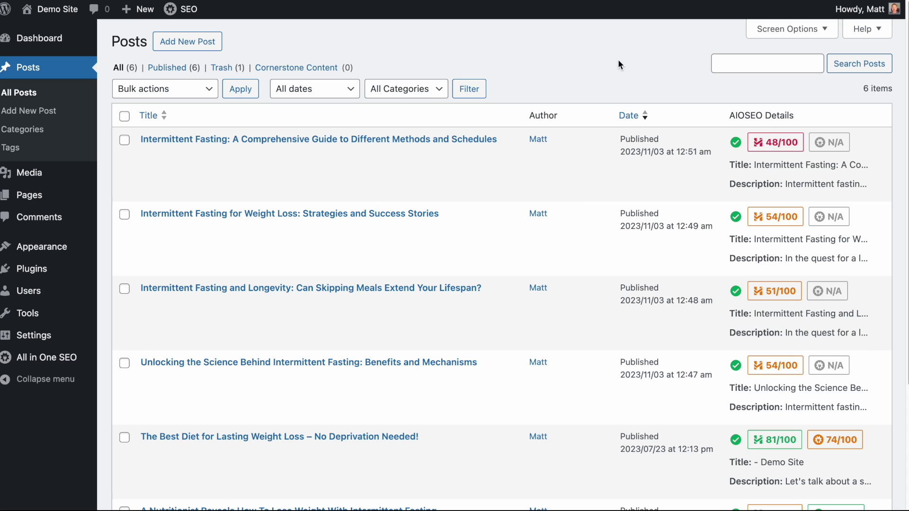
pyautogui.moveTo(67, 362)
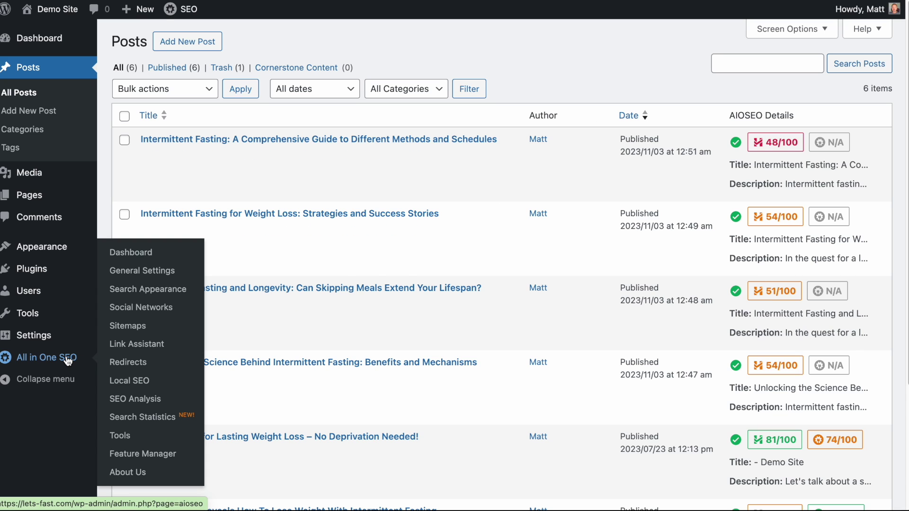
# Open All in One SEO > Sitemaps and view the generated XML sitemap.
pyautogui.click(135, 326)
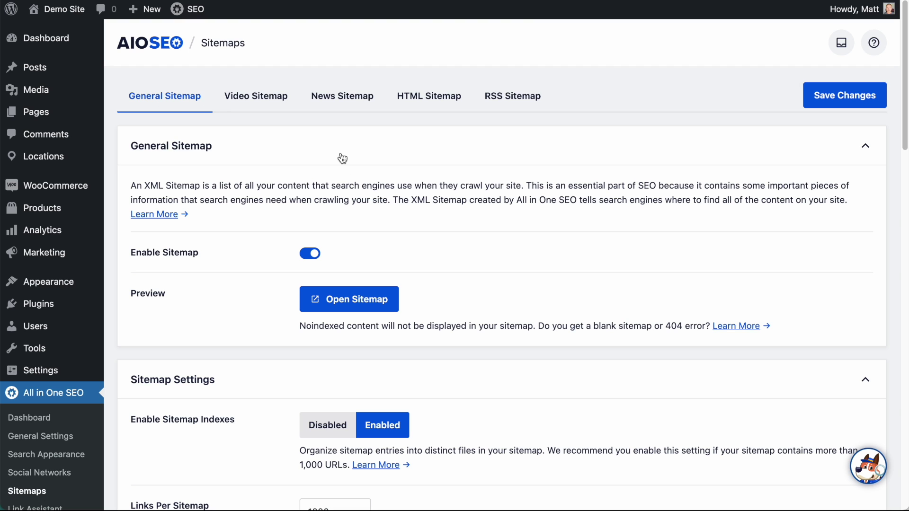
pyautogui.click(358, 297)
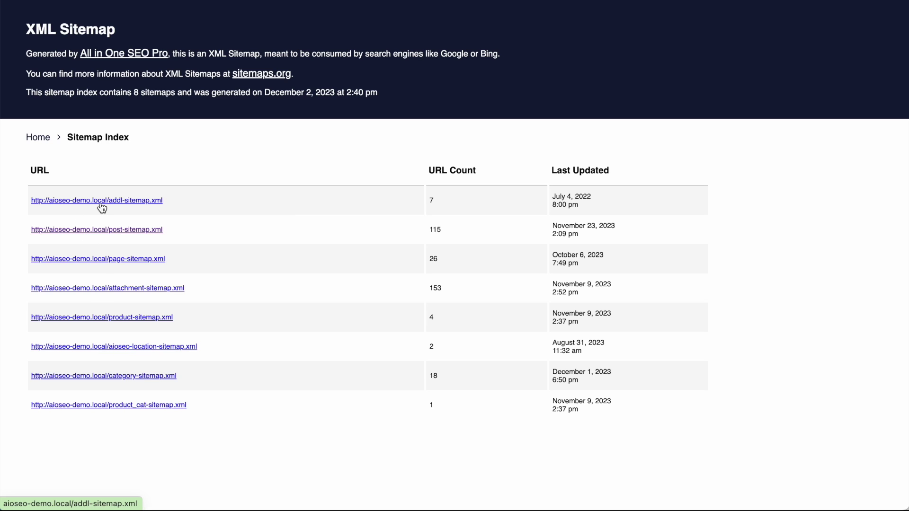
pyautogui.click(115, 231)
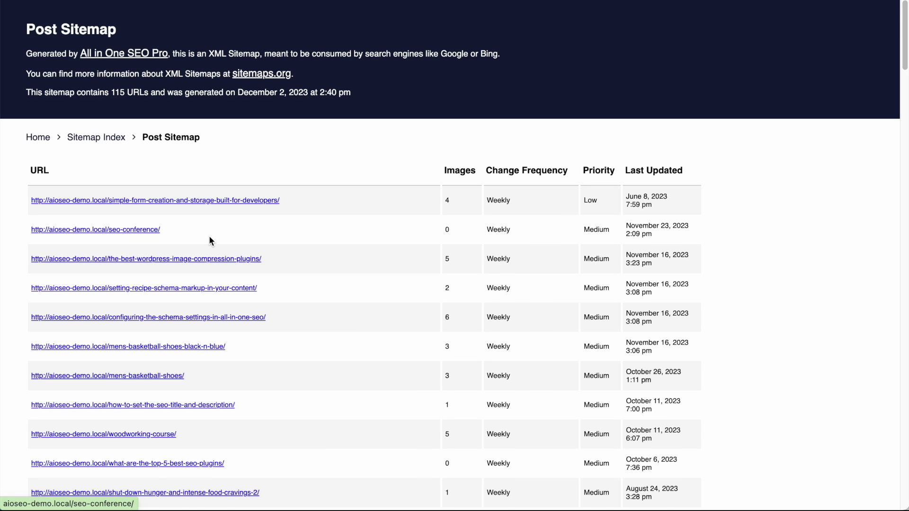
pyautogui.scroll(-10, 209, 235)
pyautogui.scroll(10, 210, 241)
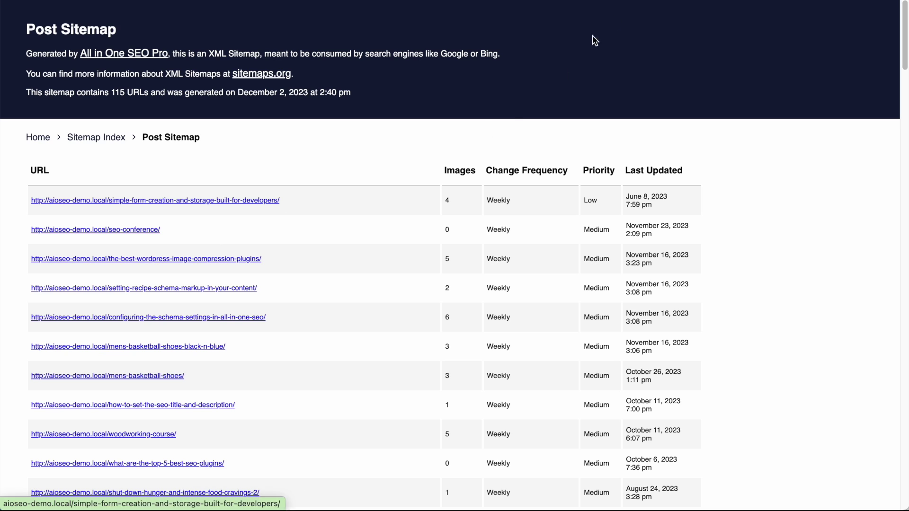
pyautogui.hotkey('ctrl', 'w')
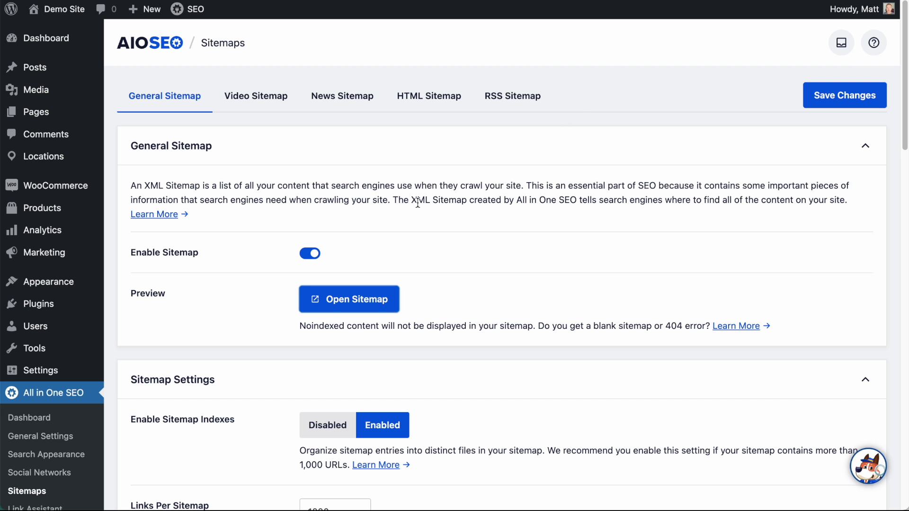
# Keep Enable Sitemap on, with sitemap indexes and 1000 links per sitemap, and save.
pyautogui.scroll(-15, 419, 208)
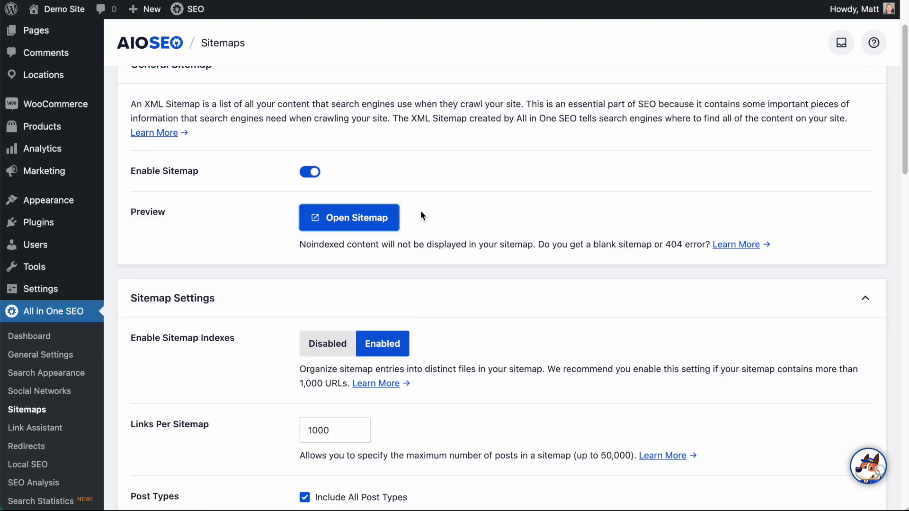
pyautogui.scroll(-5, 421, 210)
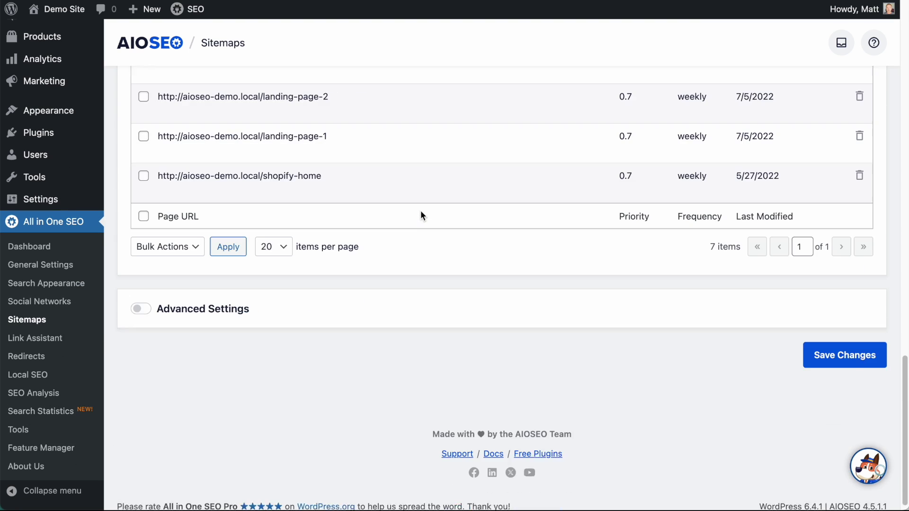
pyautogui.scroll(20, 420, 210)
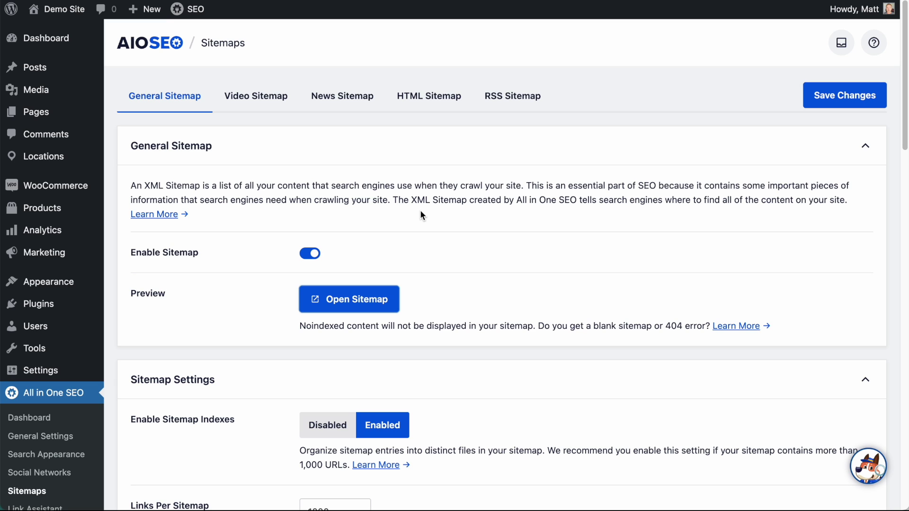
pyautogui.click(310, 254)
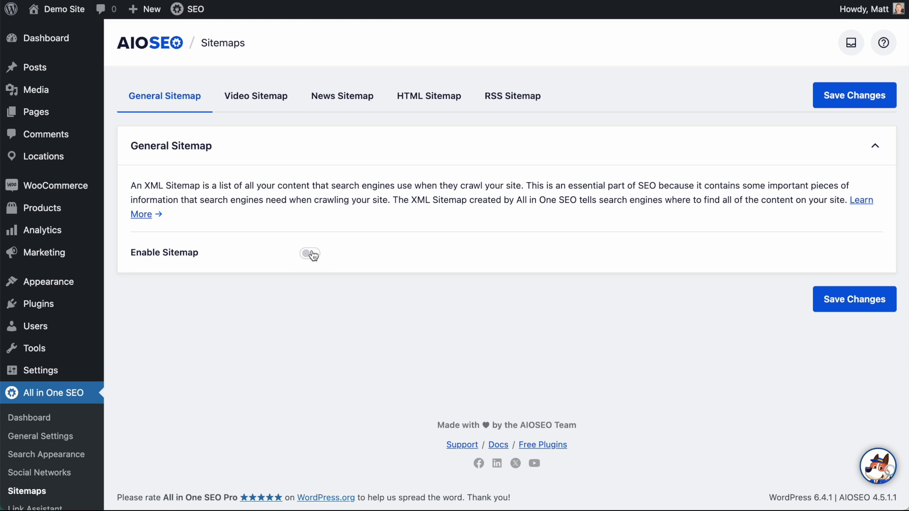
pyautogui.click(310, 255)
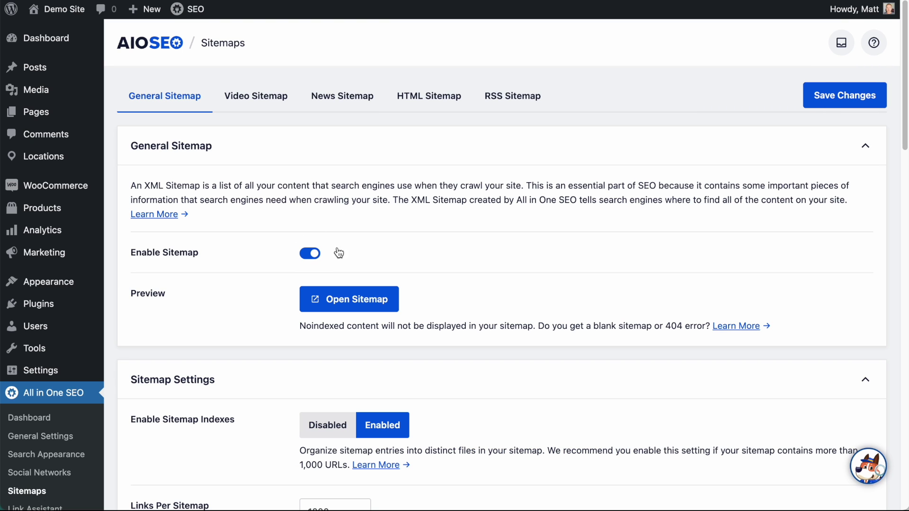
pyautogui.click(843, 100)
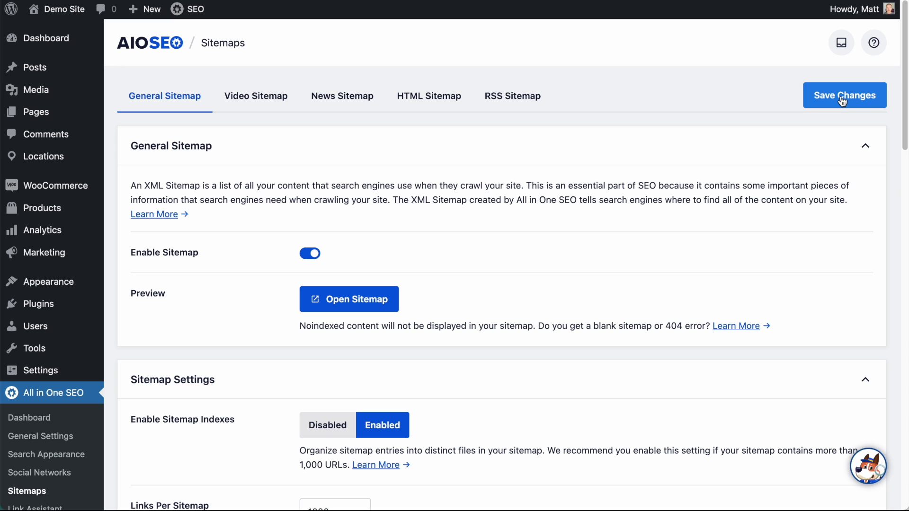
pyautogui.click(841, 100)
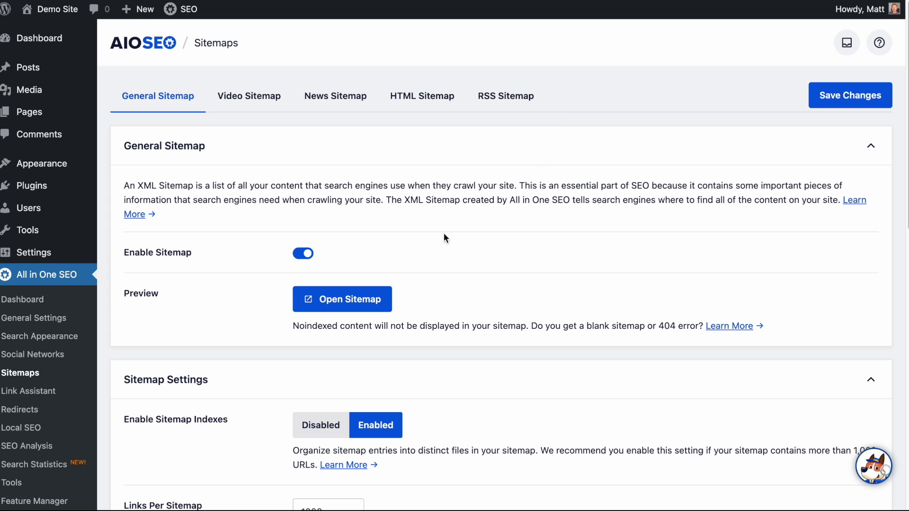
pyautogui.scroll(-1, 33, 379)
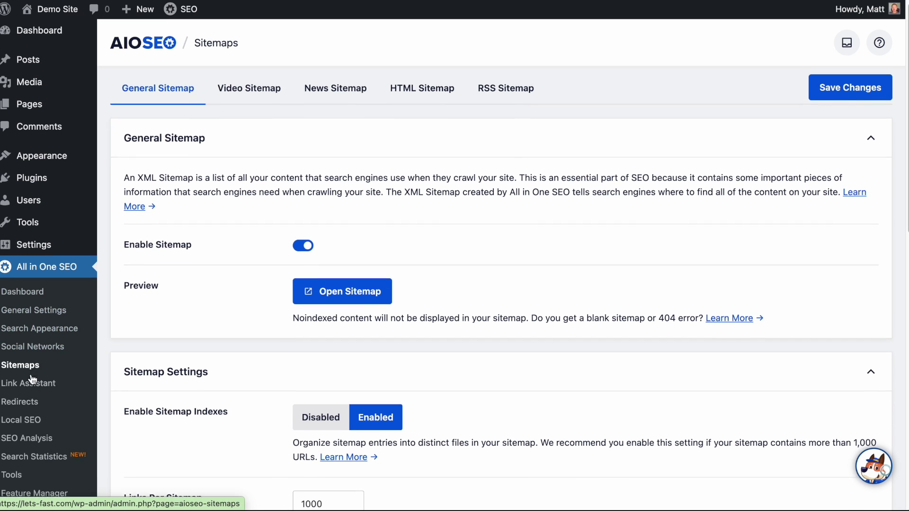
# Switch on the IndexNow addon in the AIOSEO Feature Manager, then go to General Settings.
pyautogui.scroll(-3, 32, 379)
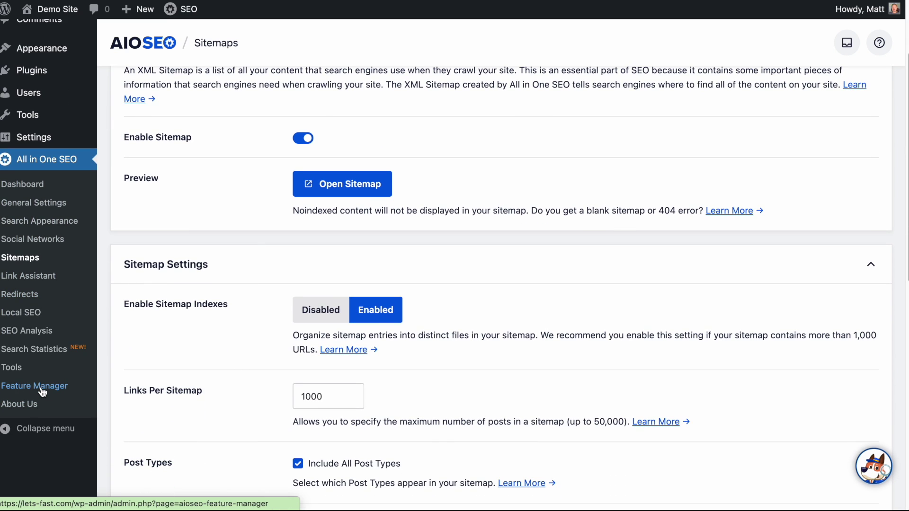
pyautogui.click(42, 387)
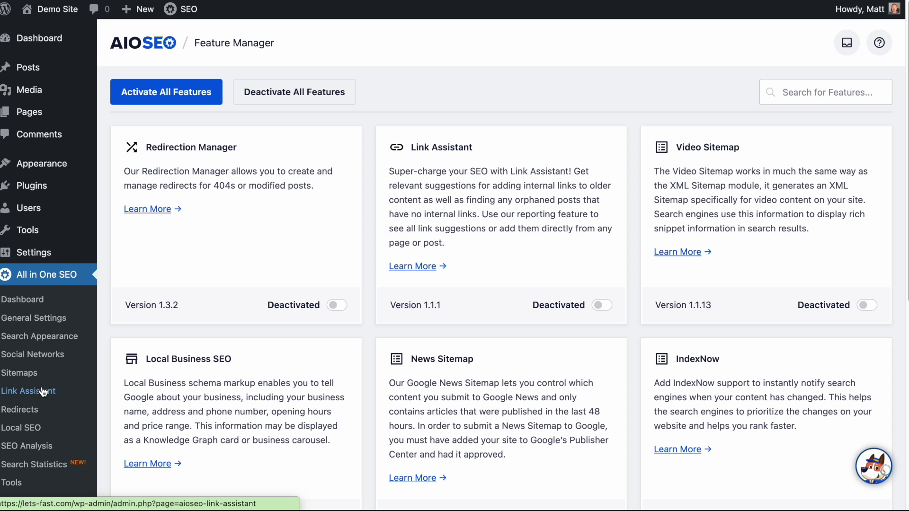
pyautogui.scroll(-3, 663, 232)
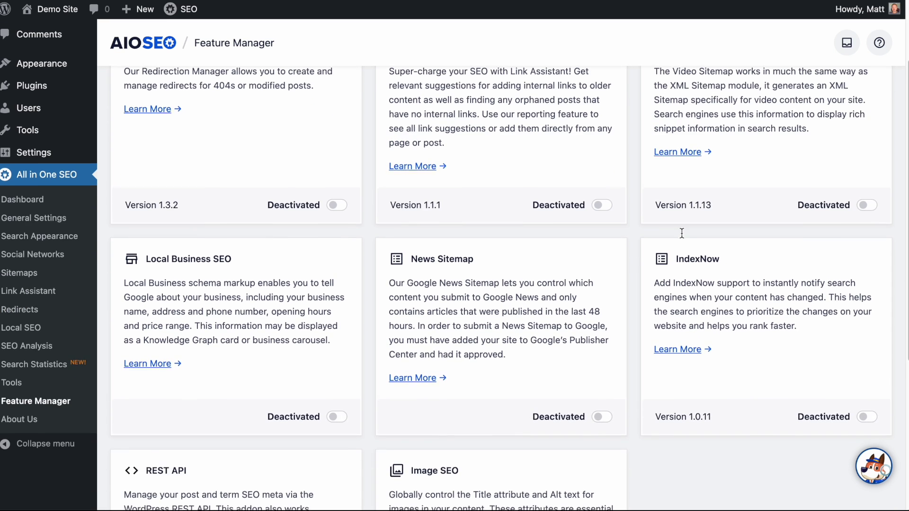
pyautogui.scroll(-1, 682, 233)
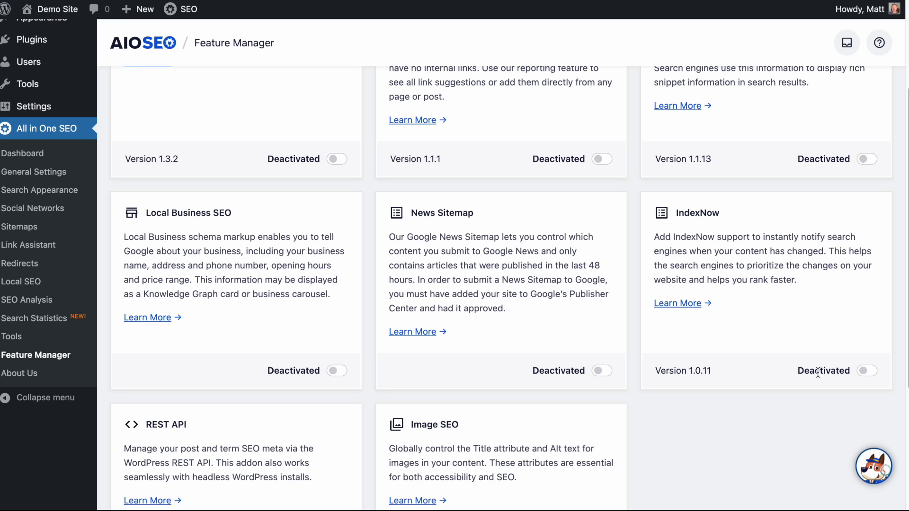
pyautogui.click(868, 374)
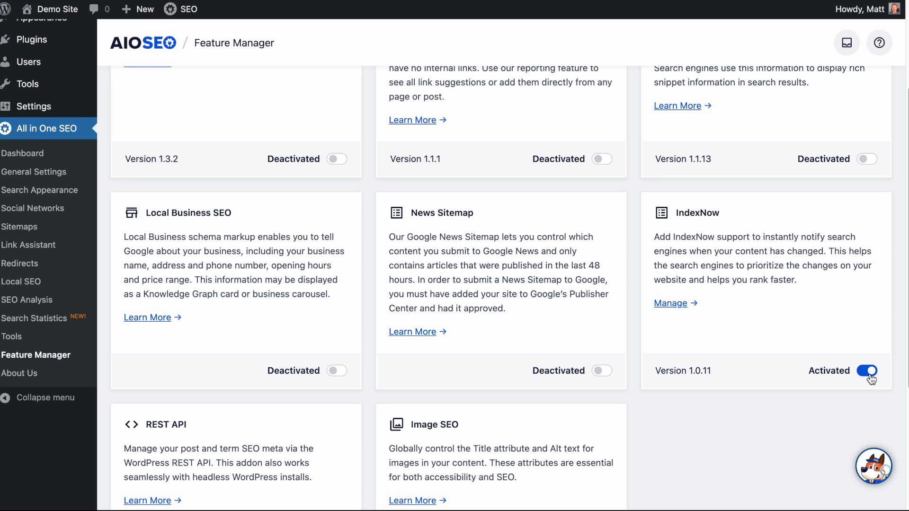
pyautogui.click(21, 174)
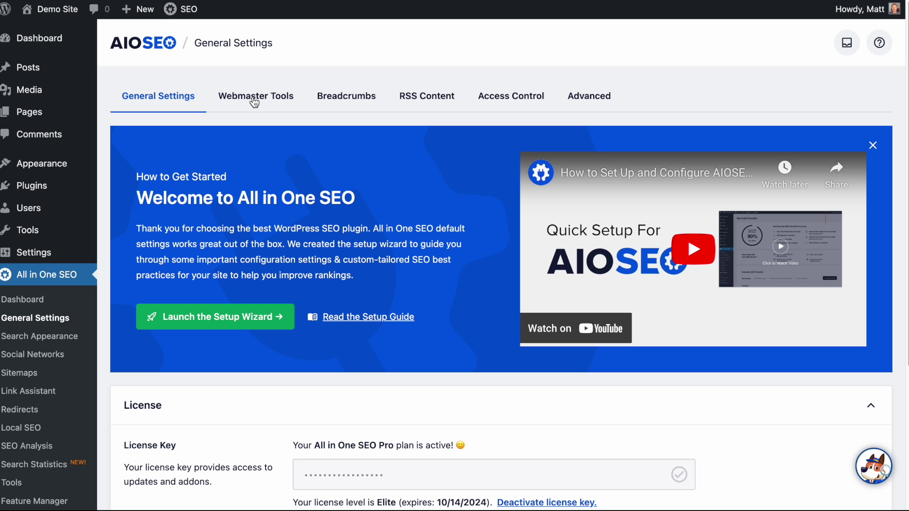
# Reveal the auto-generated IndexNow API key under Webmaster Tools and save it.
pyautogui.click(255, 102)
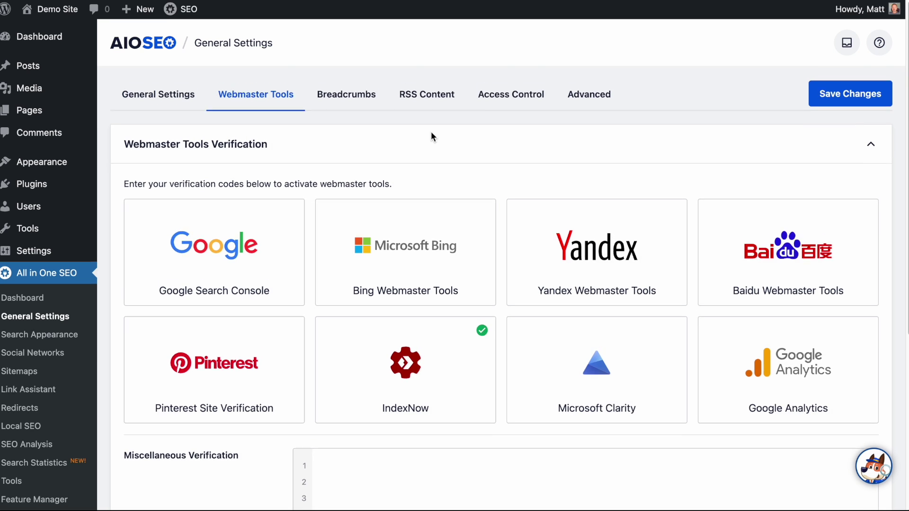
pyautogui.scroll(-3, 431, 135)
pyautogui.click(433, 227)
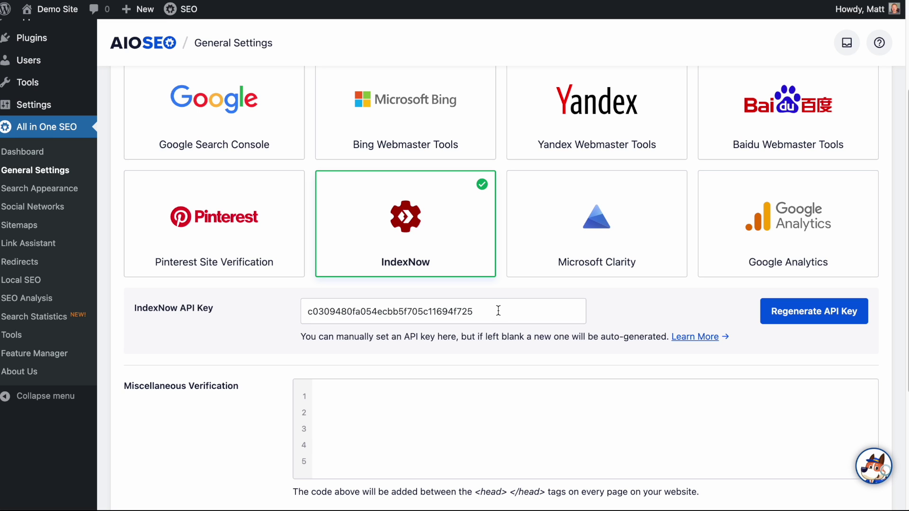
pyautogui.scroll(3, 498, 311)
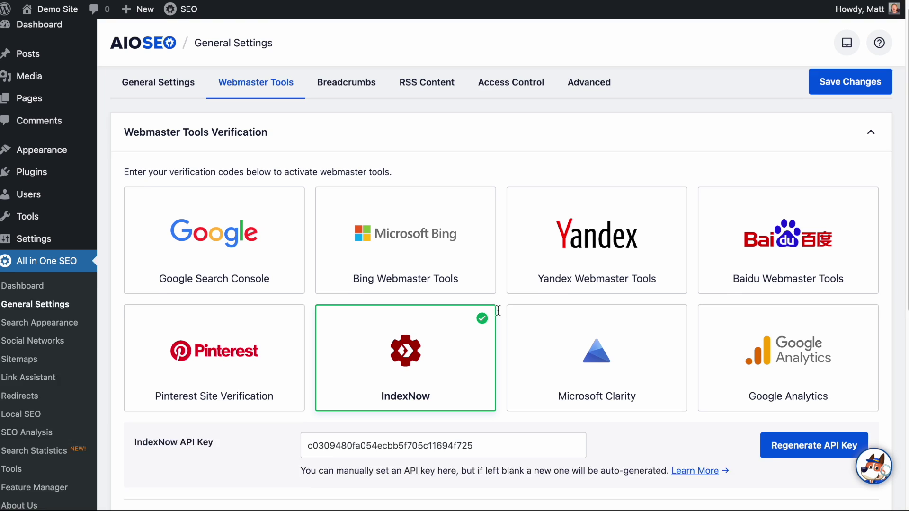
pyautogui.click(856, 92)
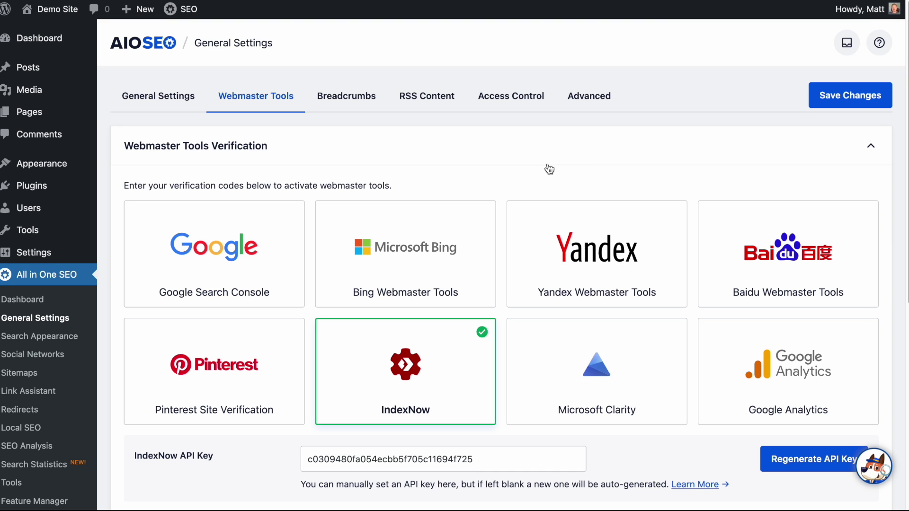
pyautogui.scroll(-4, 525, 199)
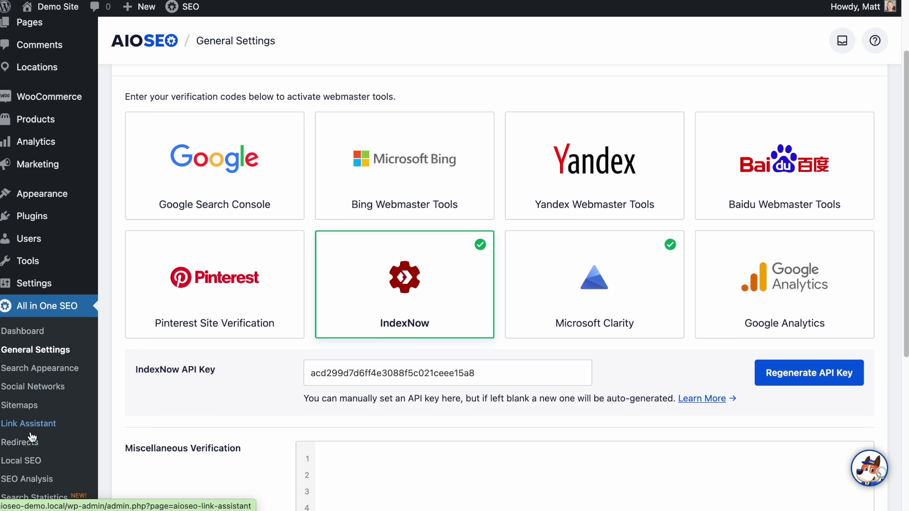
pyautogui.scroll(-3, 32, 428)
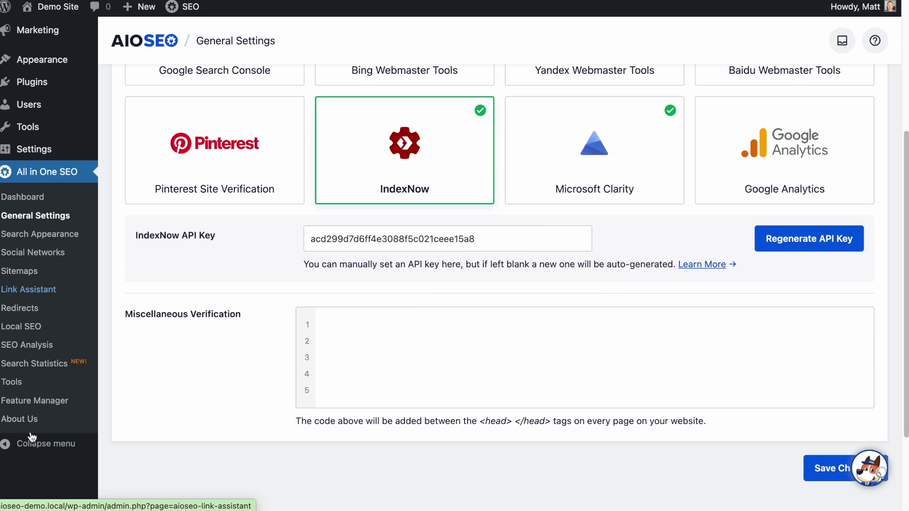
# Go to the AIOSEO Robots.txt Editor and preview the generated robots.txt file.
pyautogui.click(16, 383)
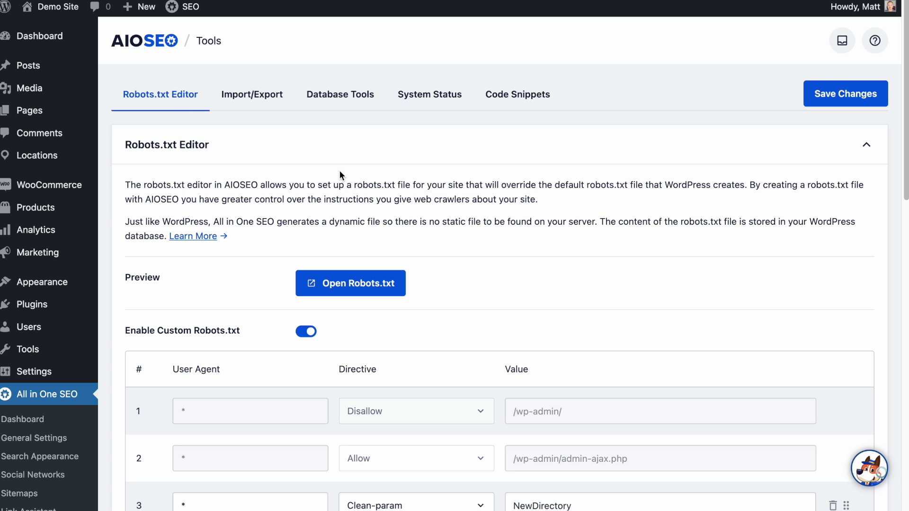
pyautogui.click(347, 289)
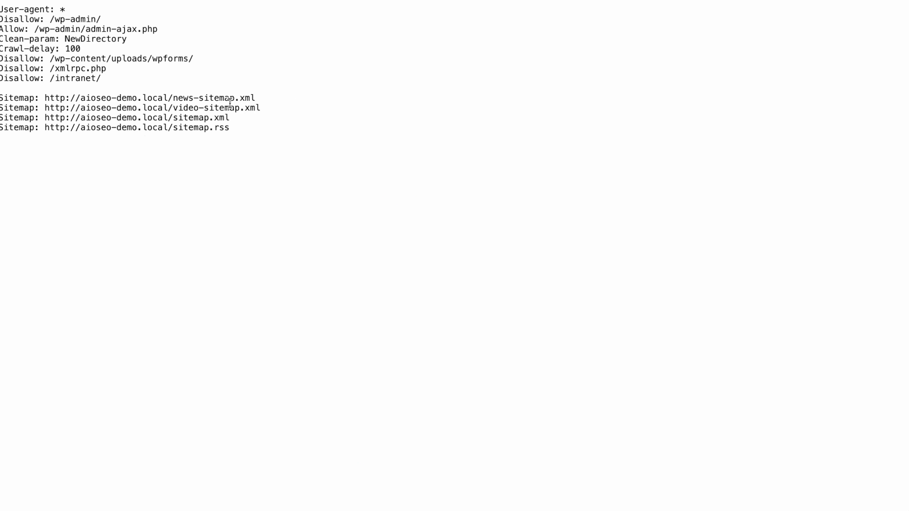
pyautogui.press('super+w')
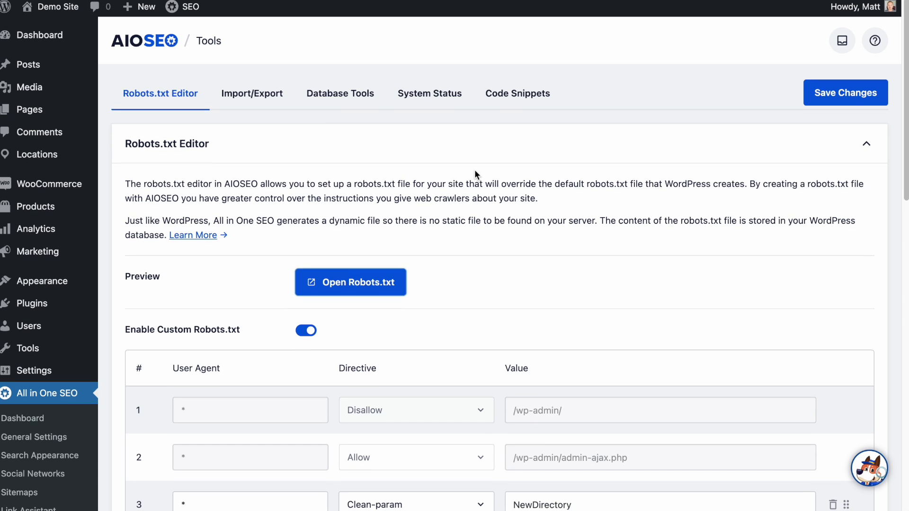
# Leave Enable Custom Robots.txt switched on and save the Robots.txt Editor settings.
pyautogui.scroll(-5, 476, 173)
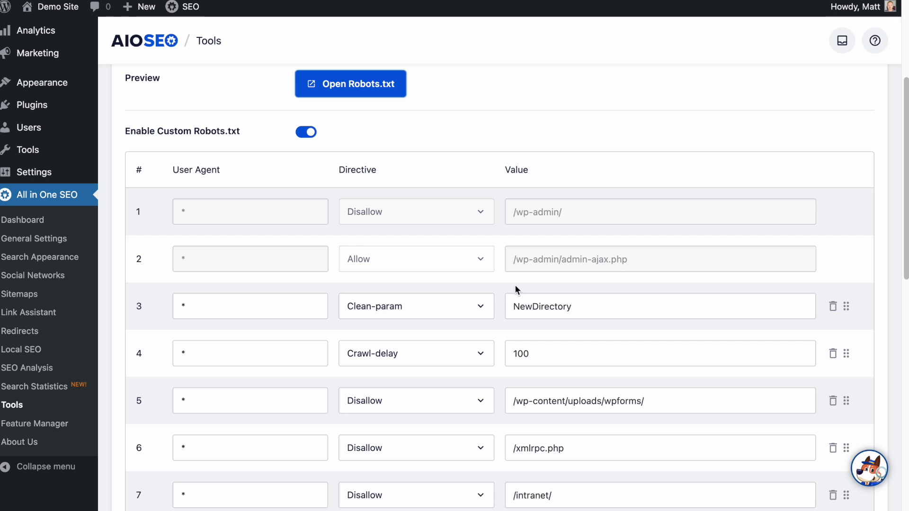
pyautogui.scroll(-3, 468, 289)
pyautogui.scroll(7, 469, 291)
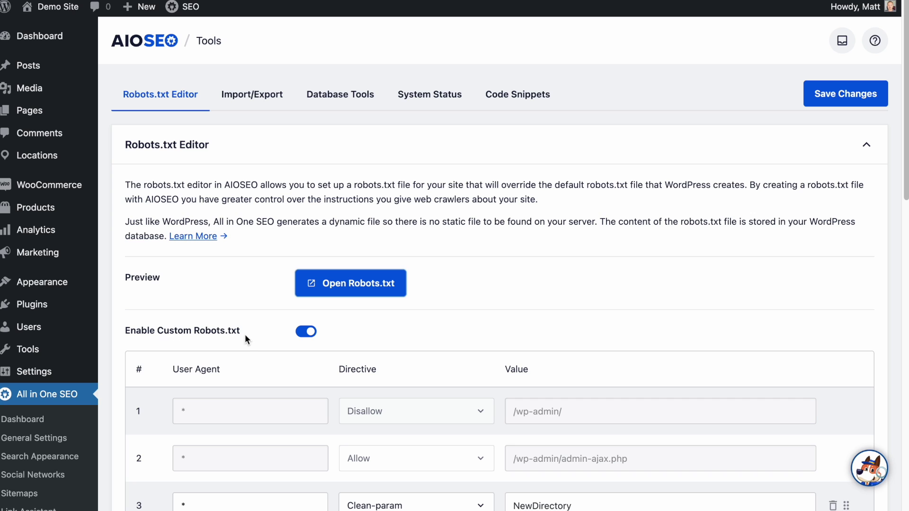
pyautogui.click(304, 337)
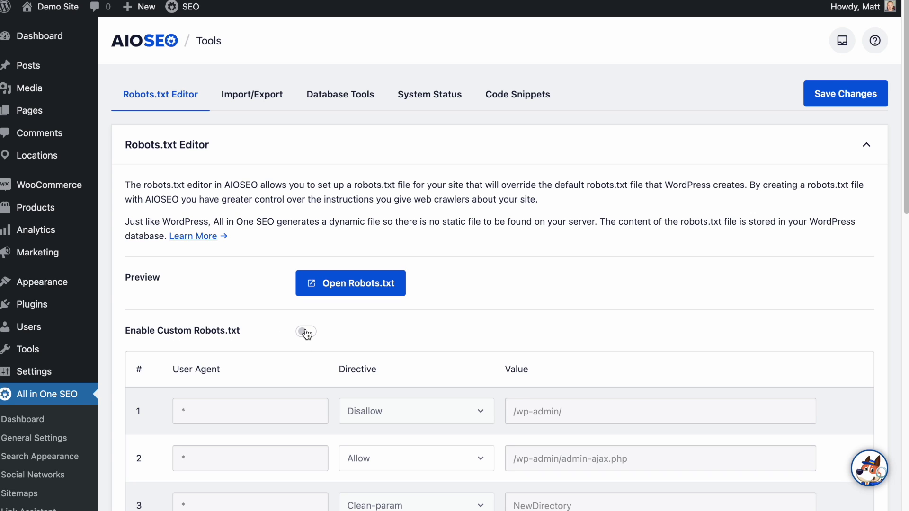
pyautogui.click(305, 335)
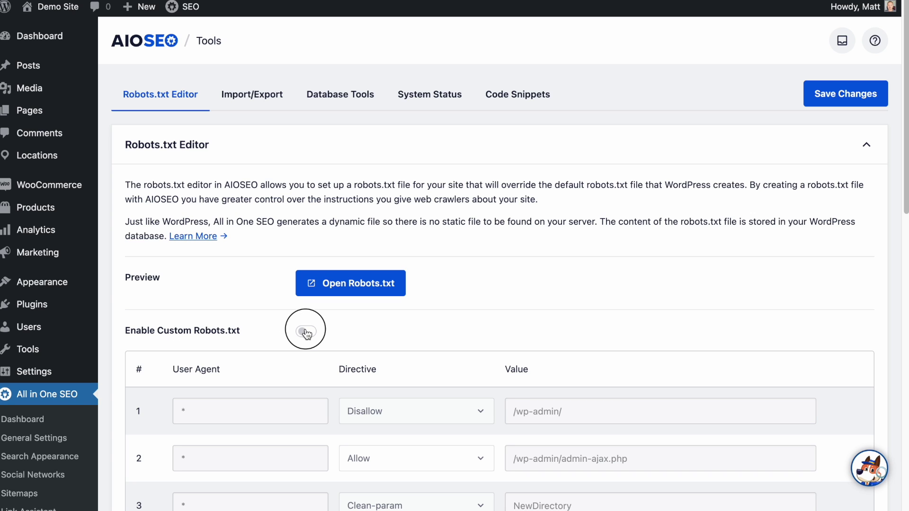
pyautogui.click(865, 95)
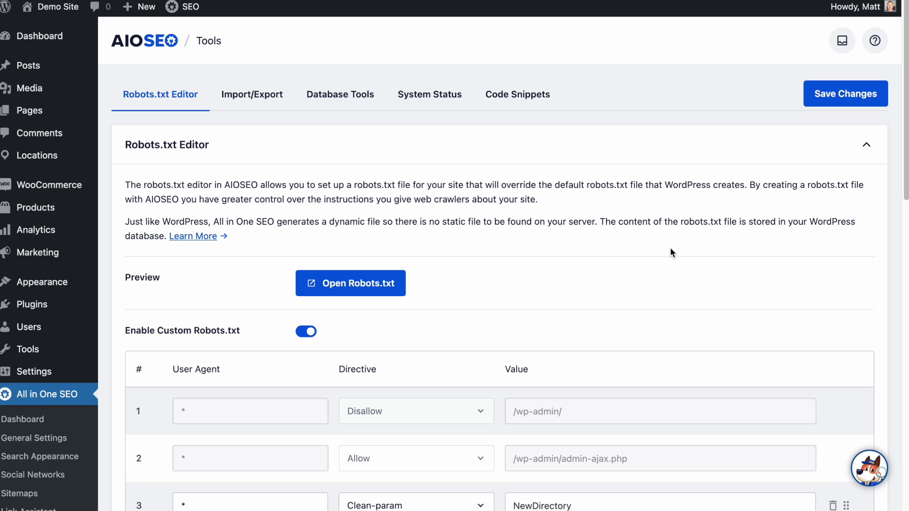
pyautogui.moveTo(38, 306)
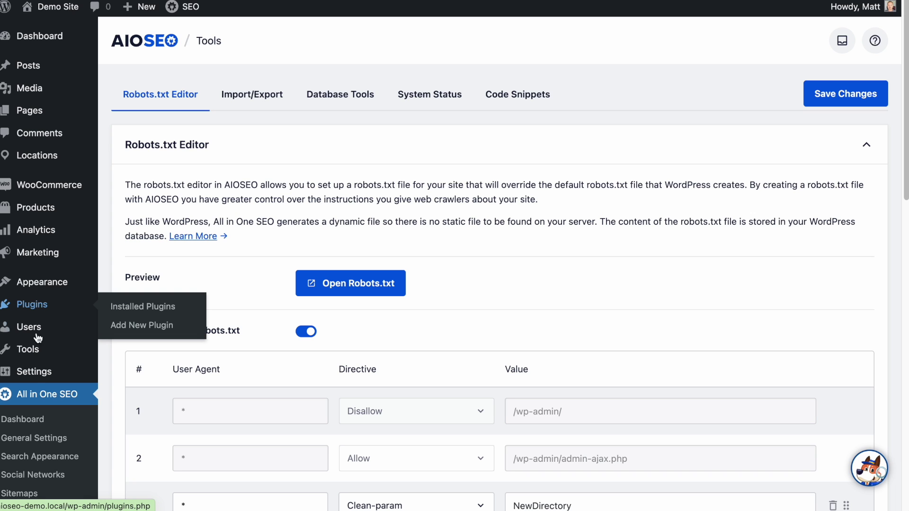
pyautogui.moveTo(35, 375)
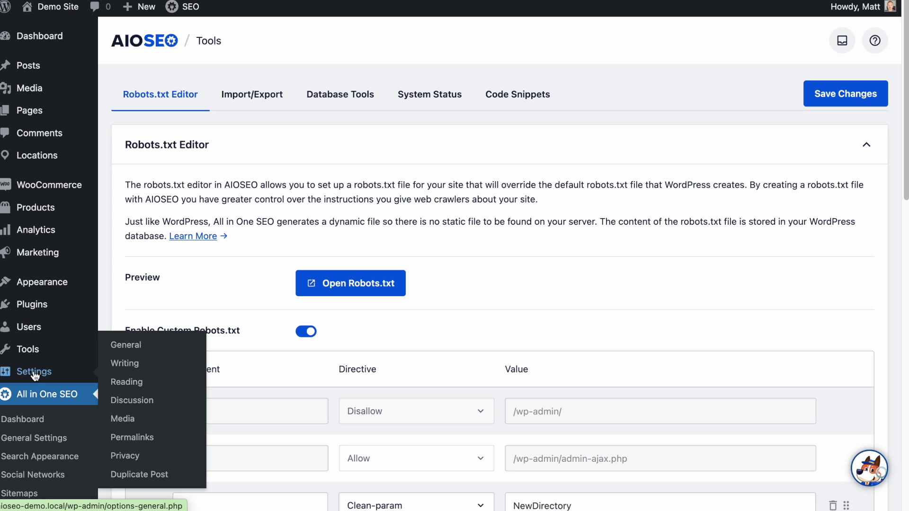
# Leave 'Discourage search engines from indexing this site' unchecked in Reading Settings and save.
pyautogui.click(127, 382)
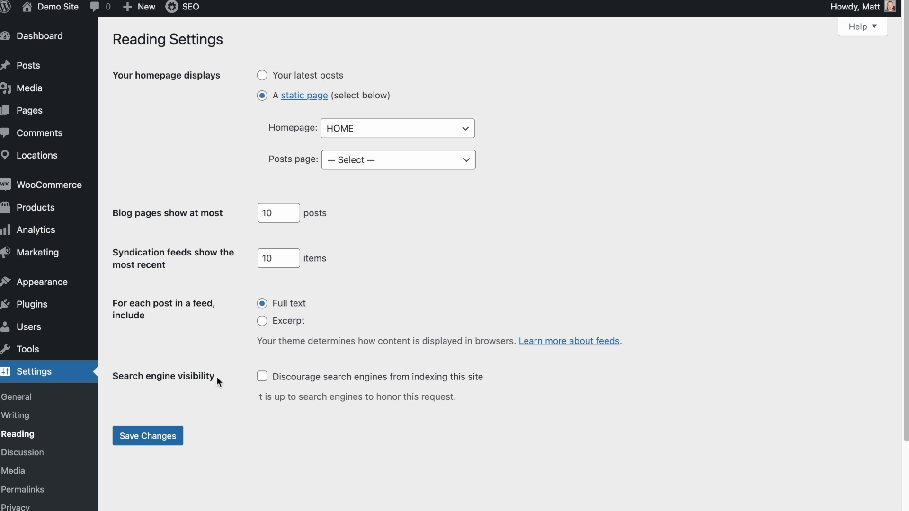
pyautogui.click(263, 381)
pyautogui.click(264, 381)
pyautogui.click(159, 442)
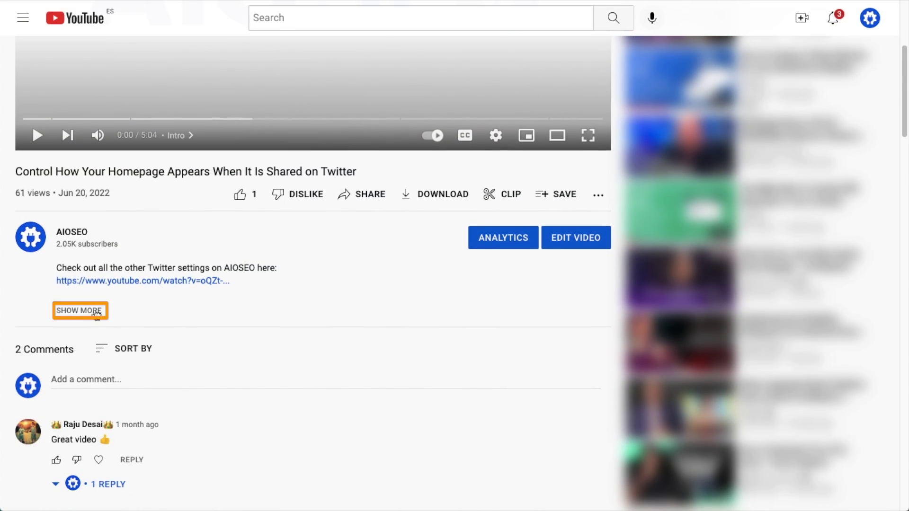
# Show the full description of the AIOSEO Twitter homepage video, down to the 04:36 Outro timestamp.
pyautogui.click(97, 312)
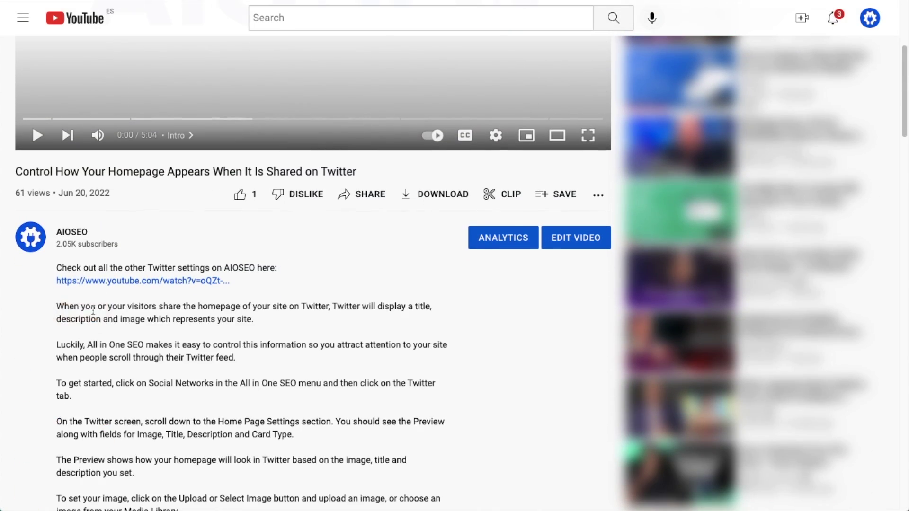
pyautogui.scroll(-3, 506, 302)
pyautogui.scroll(-10, 506, 303)
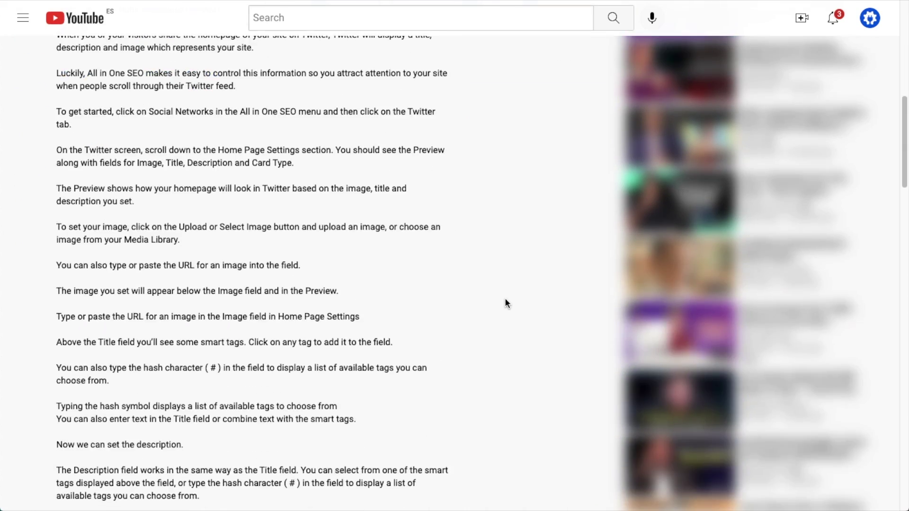
pyautogui.scroll(-3, 505, 303)
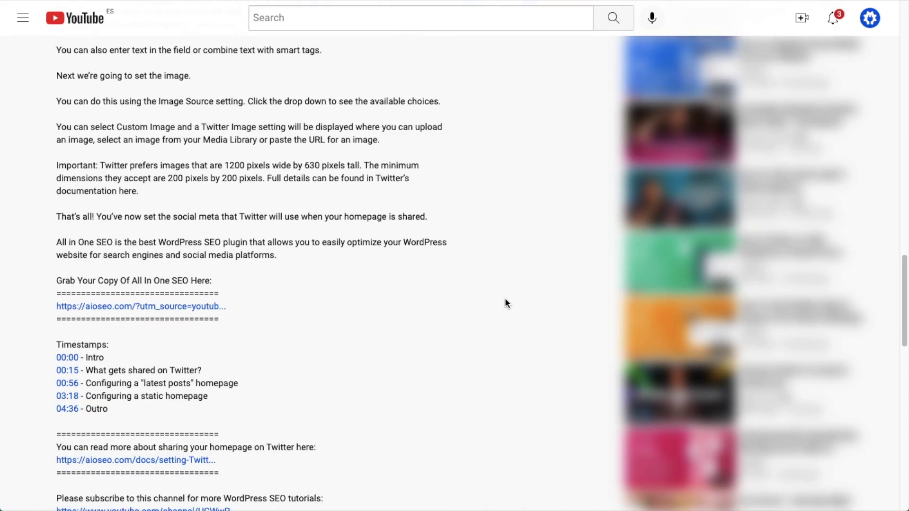